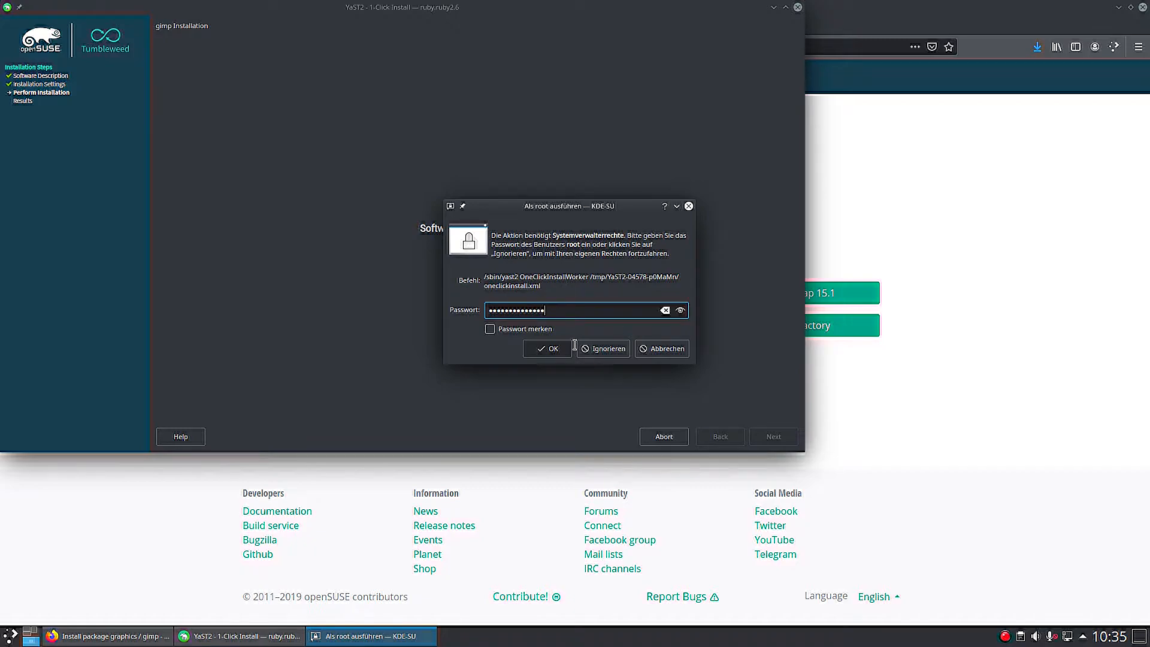
- Submit the root password and trust the GnuPG key of the graphics repository for the gimp installation
{"action": "left_click", "coordinate": [553, 349]}
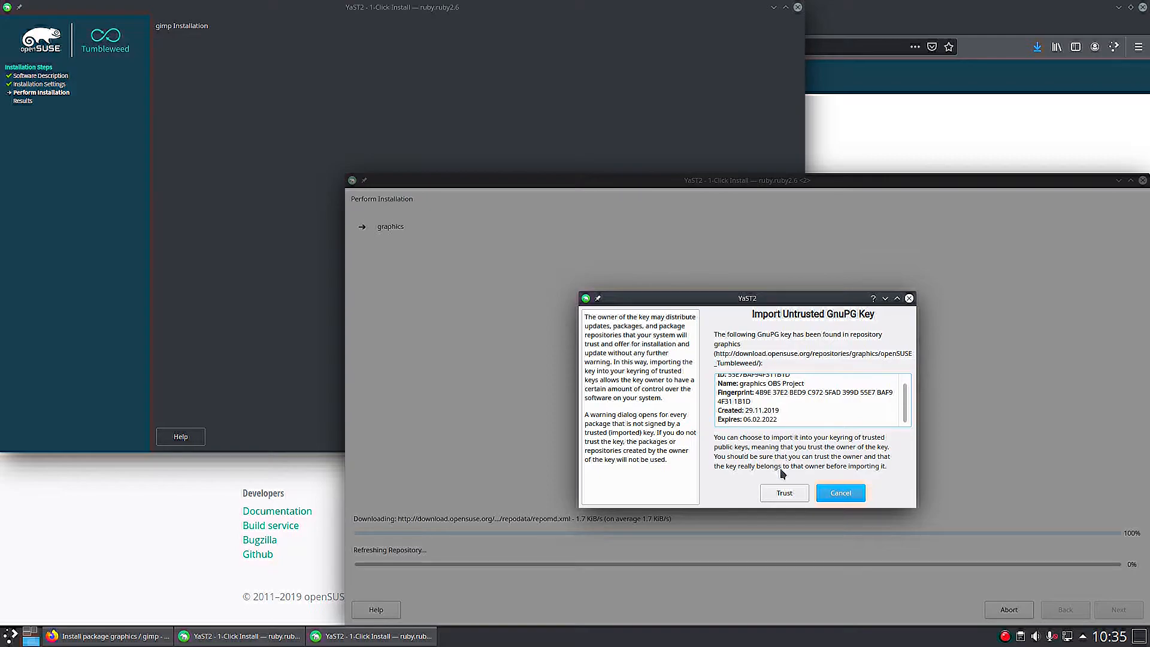
{"action": "left_click", "coordinate": [784, 496]}
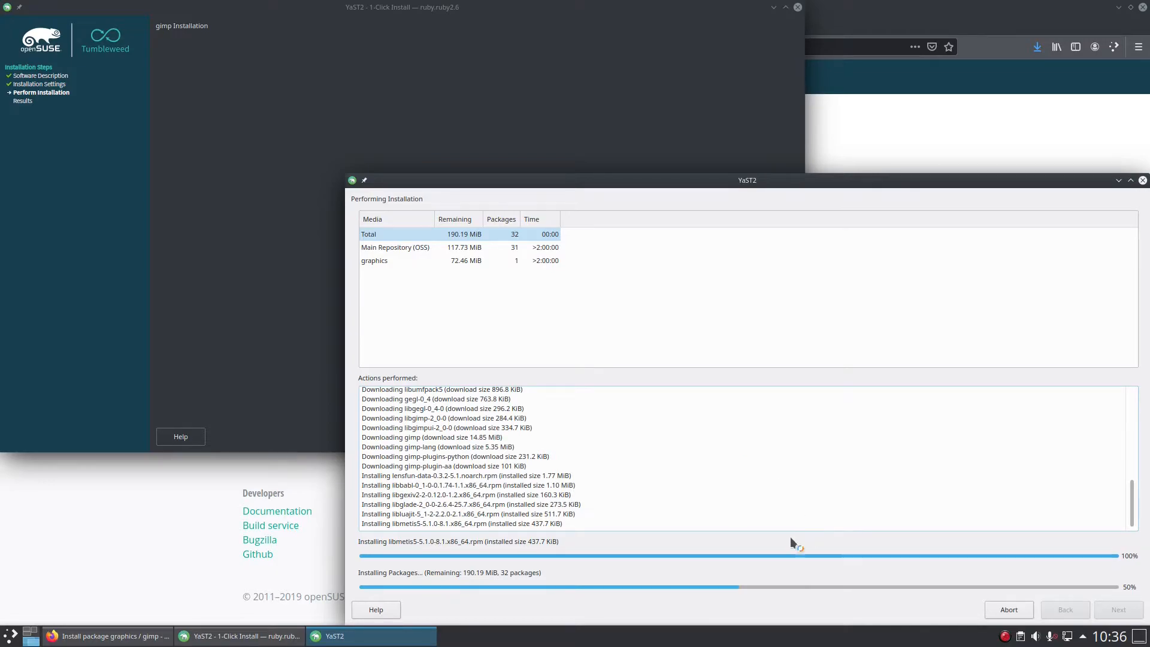
- Switch to Firefox and open the RG Design YouTube channel in a new tab
{"action": "left_click", "coordinate": [108, 636]}
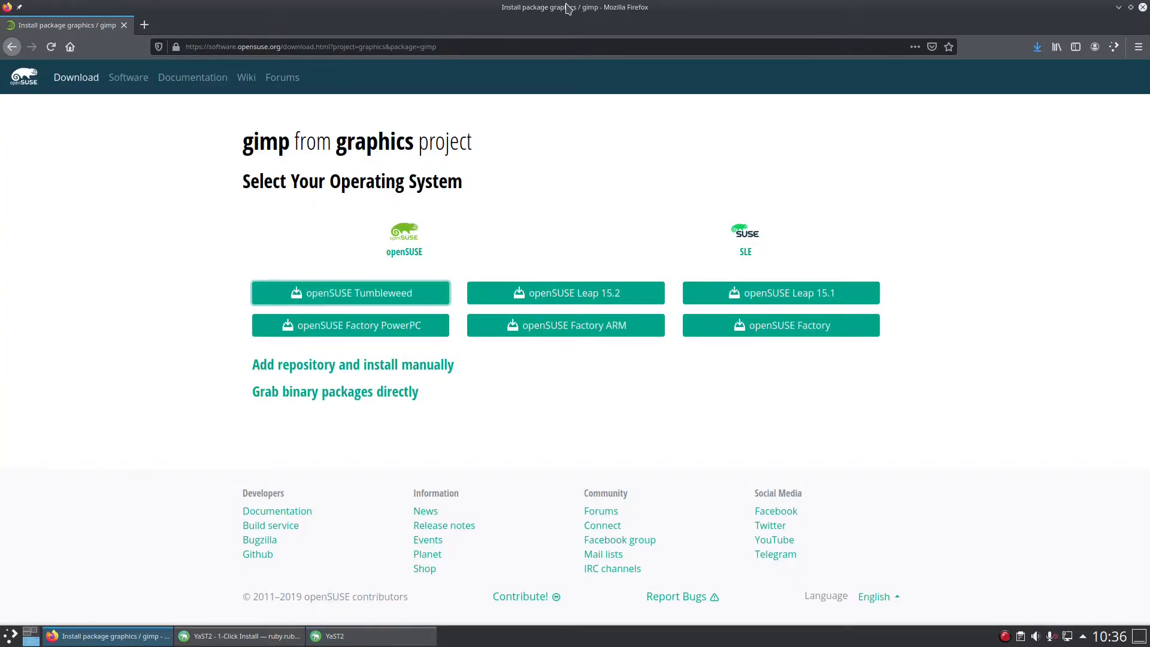
{"action": "left_click", "coordinate": [144, 25]}
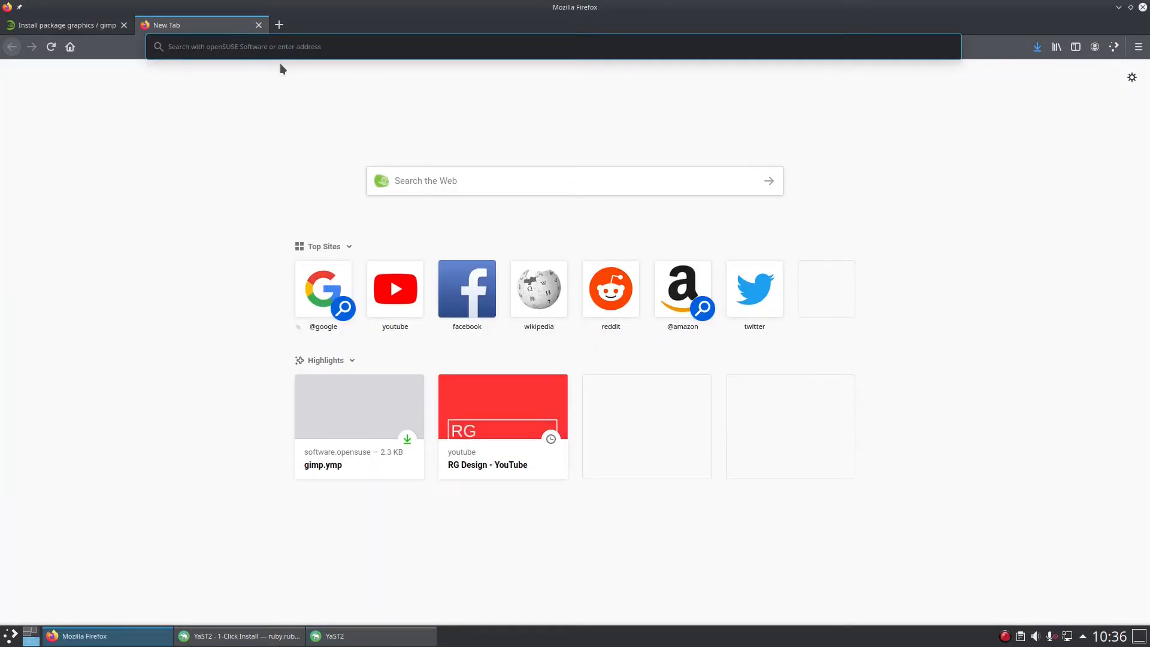
{"action": "key", "text": "Down"}
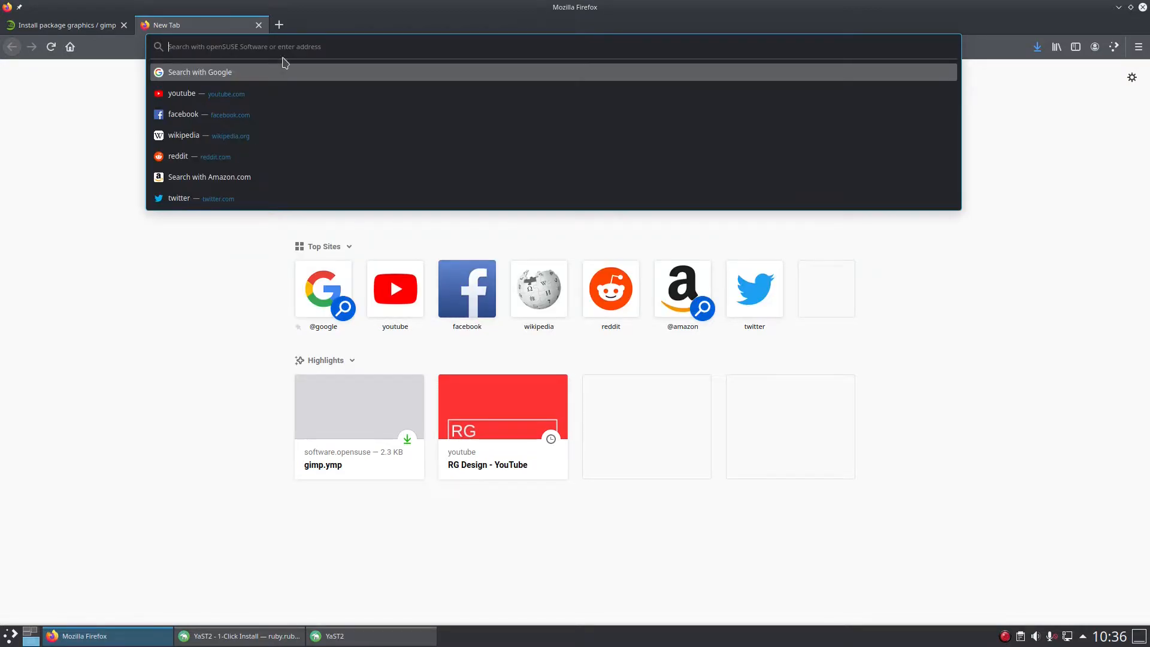
{"action": "left_click", "coordinate": [471, 19]}
{"action": "left_click", "coordinate": [70, 48]}
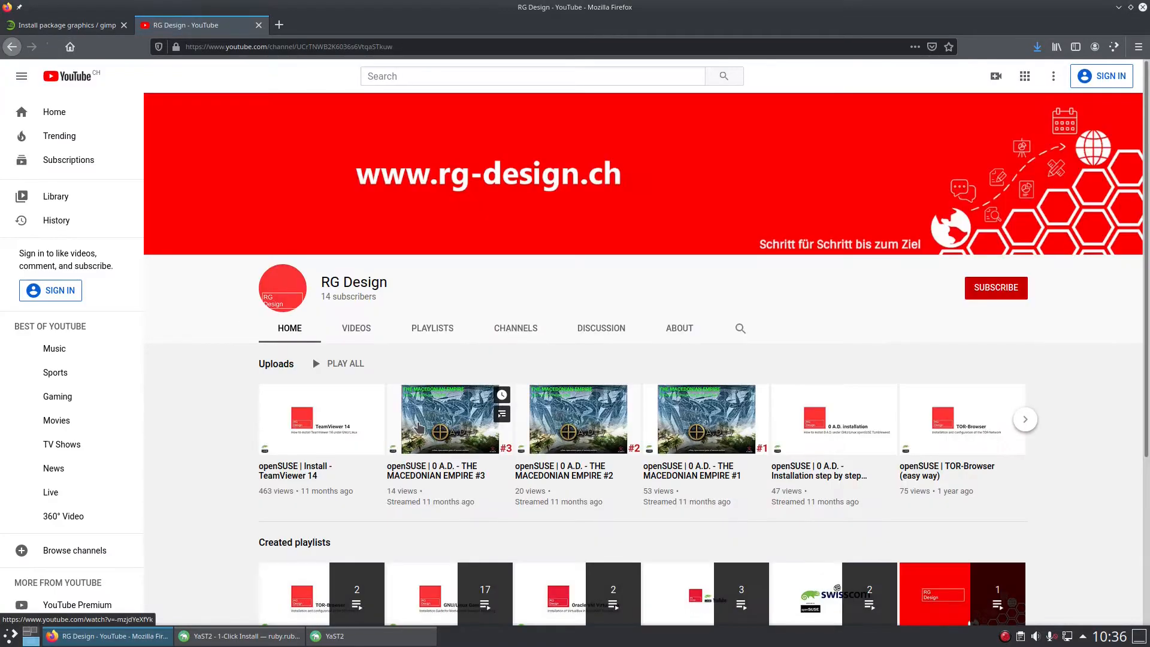
- Tile the YaST2 installation window and the Firefox window side by side, each filling half of the screen
{"action": "left_click", "coordinate": [388, 639]}
{"action": "left_click_drag", "start_coordinate": [611, 180], "coordinate": [1148, 281]}
{"action": "left_click_drag", "start_coordinate": [367, 7], "coordinate": [2, 310]}
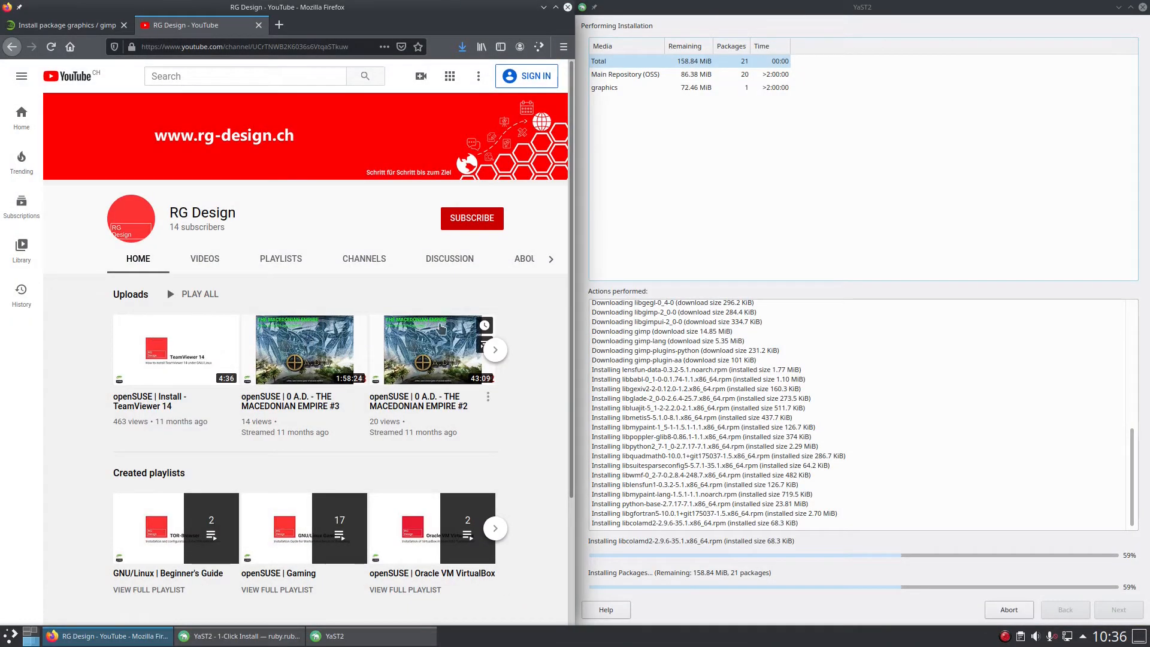
- Open the "openSUSE | TOR-Browser (easy way)" video from the channel's "GNU/Linux | Beginner's Guide" playlist and pause it
{"action": "scroll", "coordinate": [272, 310], "scroll_direction": "down", "scroll_amount": 1}
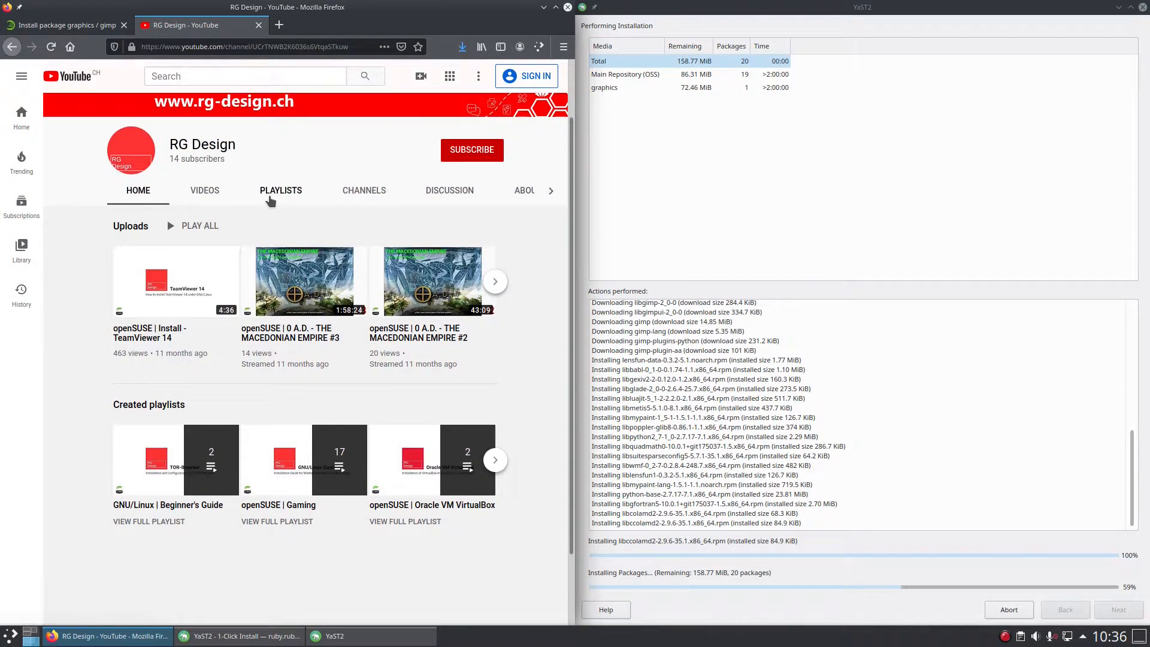
{"action": "left_click", "coordinate": [281, 214]}
{"action": "left_click", "coordinate": [214, 388]}
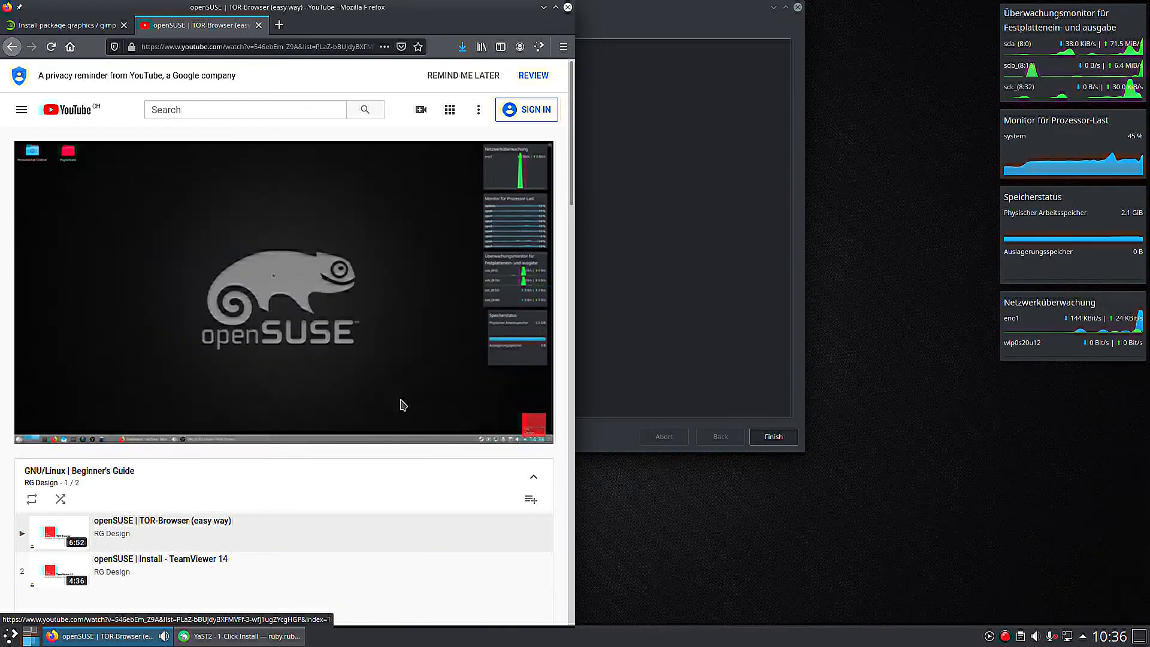
{"action": "left_click", "coordinate": [358, 231]}
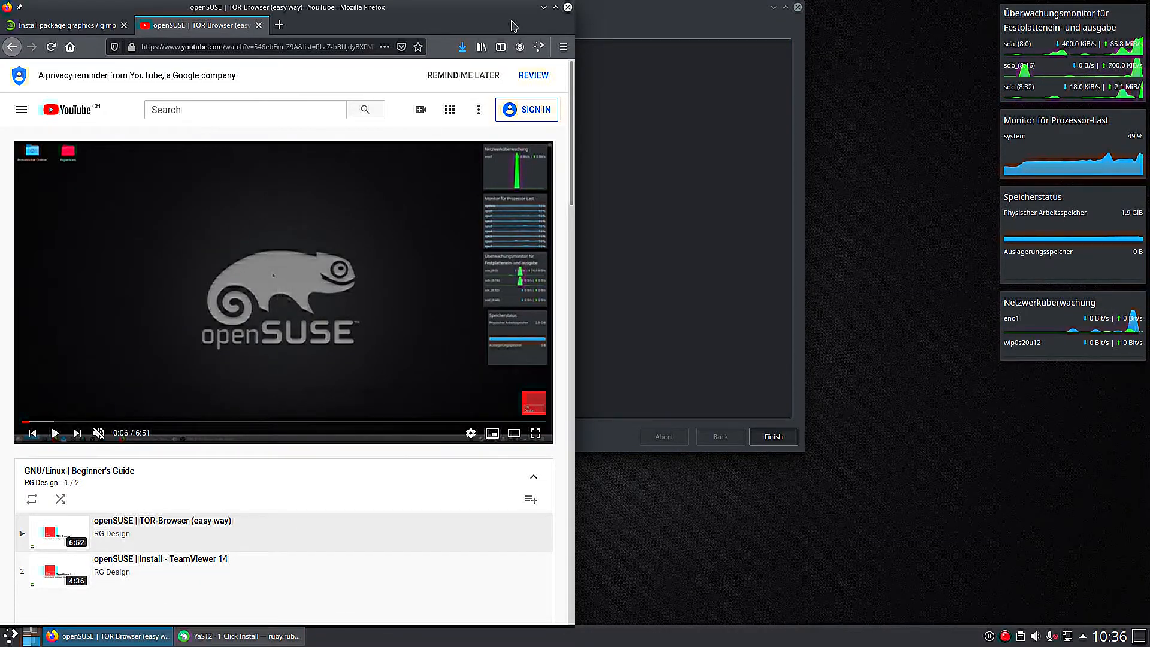
- Minimize Firefox, check the software installation result in YaST2 and finish the 1-Click Install wizard
{"action": "left_click", "coordinate": [544, 8]}
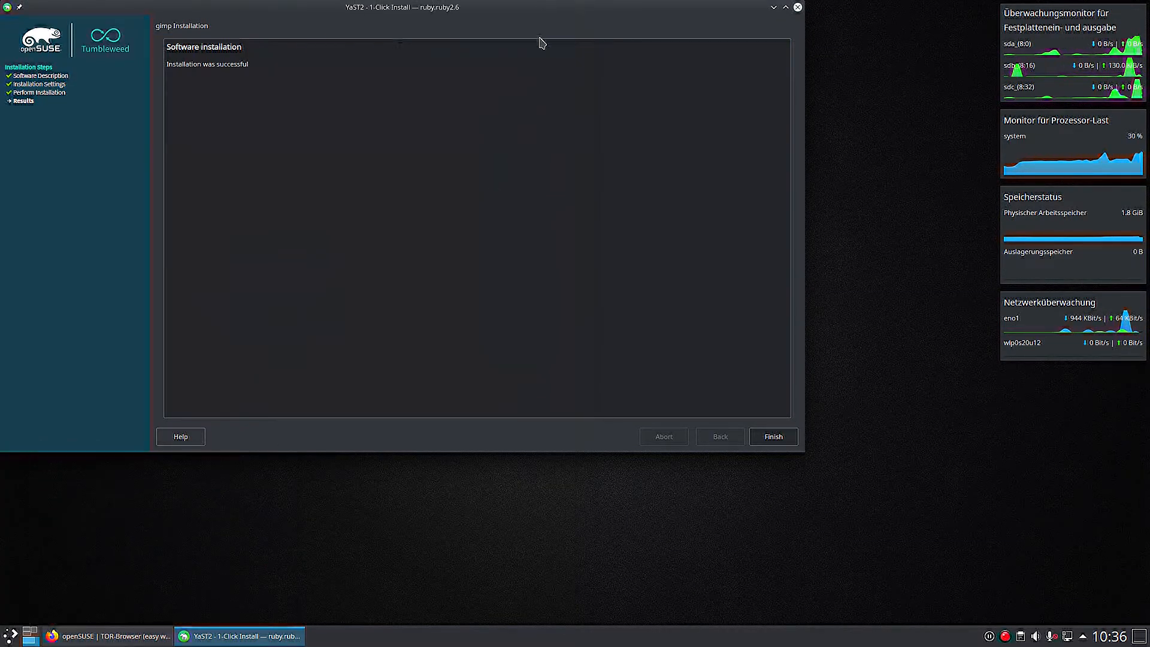
{"action": "left_click_drag", "start_coordinate": [247, 68], "coordinate": [170, 71]}
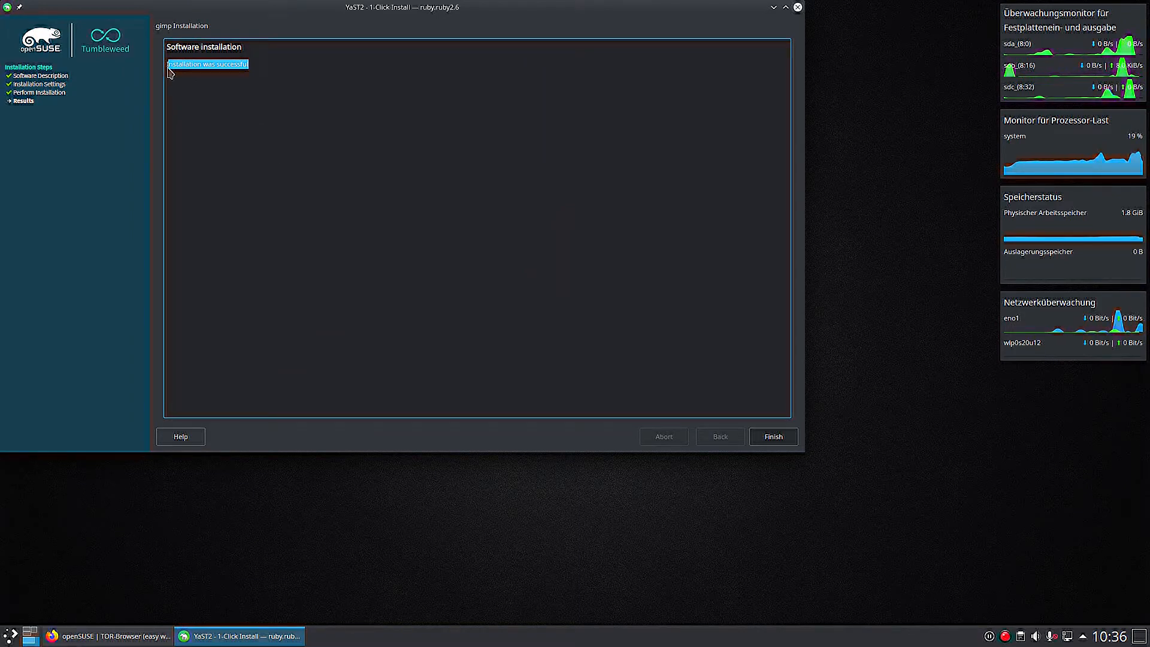
{"action": "left_click", "coordinate": [315, 189]}
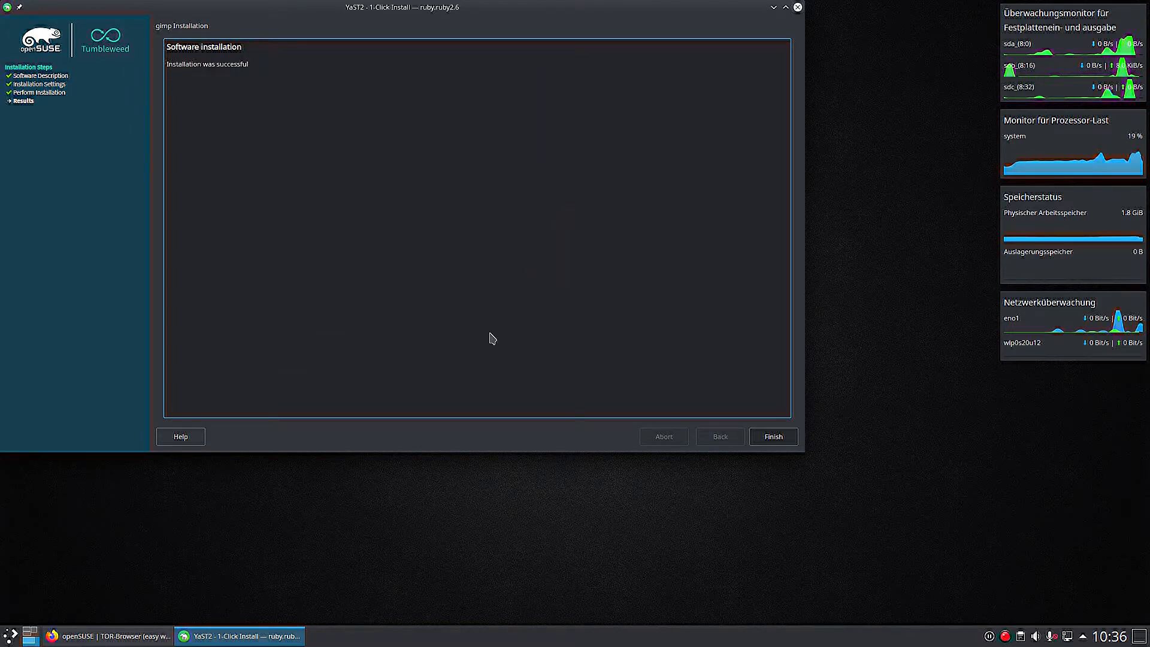
{"action": "left_click", "coordinate": [774, 437]}
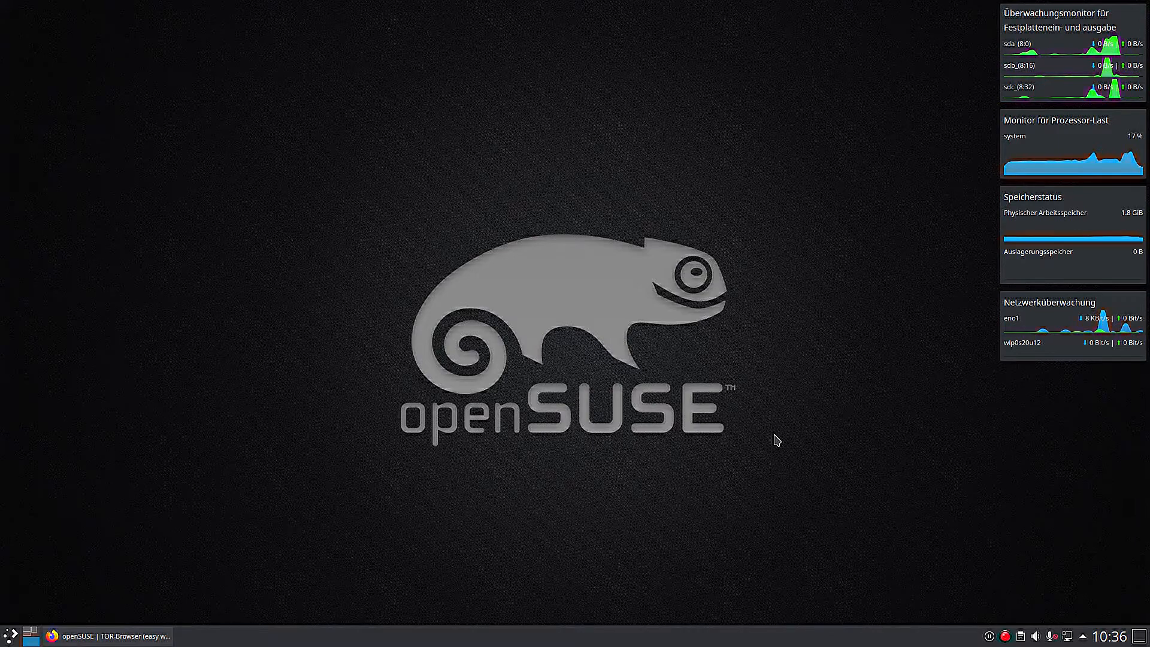
- Search for "gimp" in the desktop launcher, start the GIMP application and maximize its window
{"action": "key", "text": "alt+space"}
{"action": "type", "text": "gimp"}
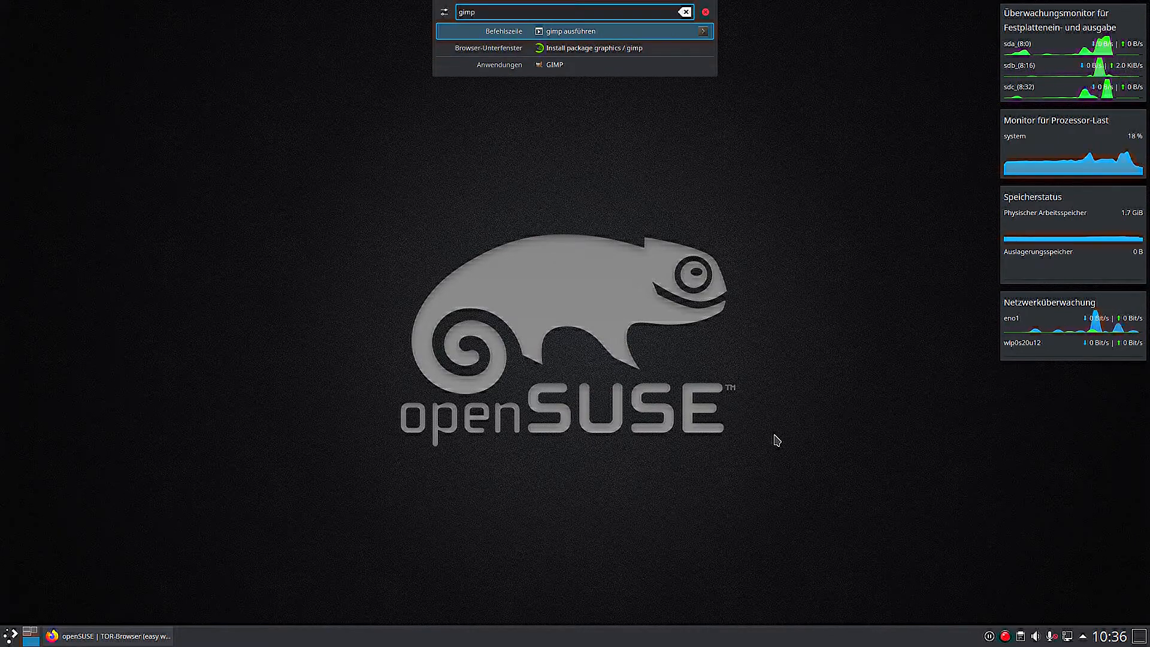
{"action": "key", "text": "Down"}
{"action": "key", "text": "Down"}
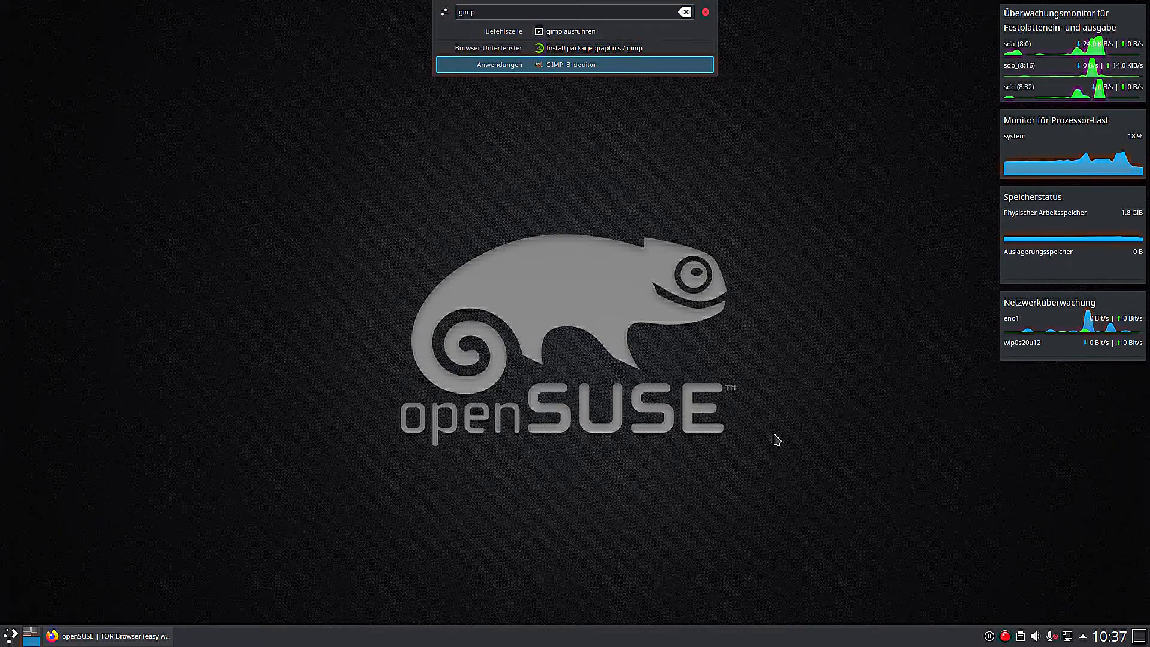
{"action": "key", "text": "Return"}
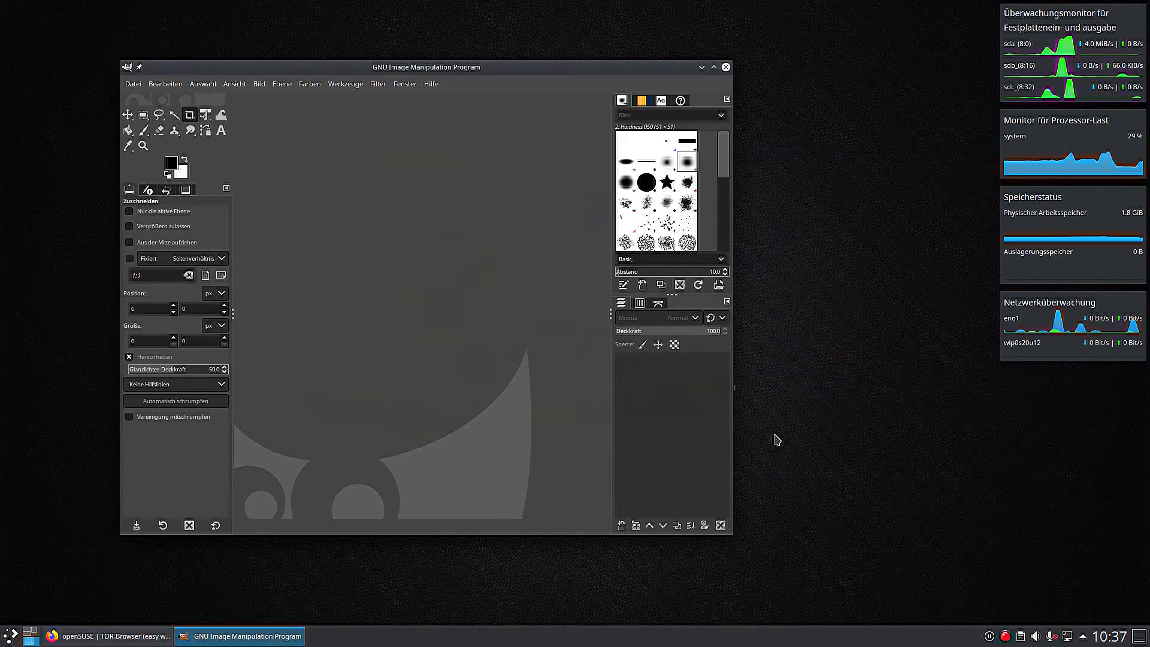
{"action": "left_click", "coordinate": [714, 67]}
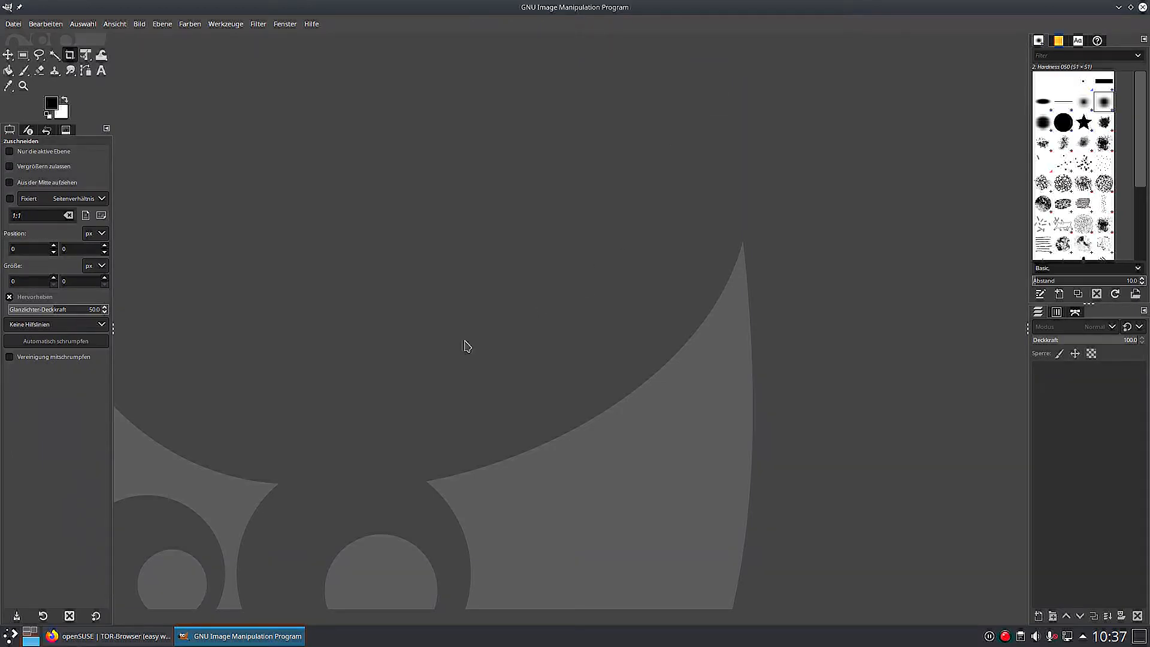
- Start a new image and choose the 1920×1080 (Full HD 1080p) template
{"action": "left_click", "coordinate": [9, 26]}
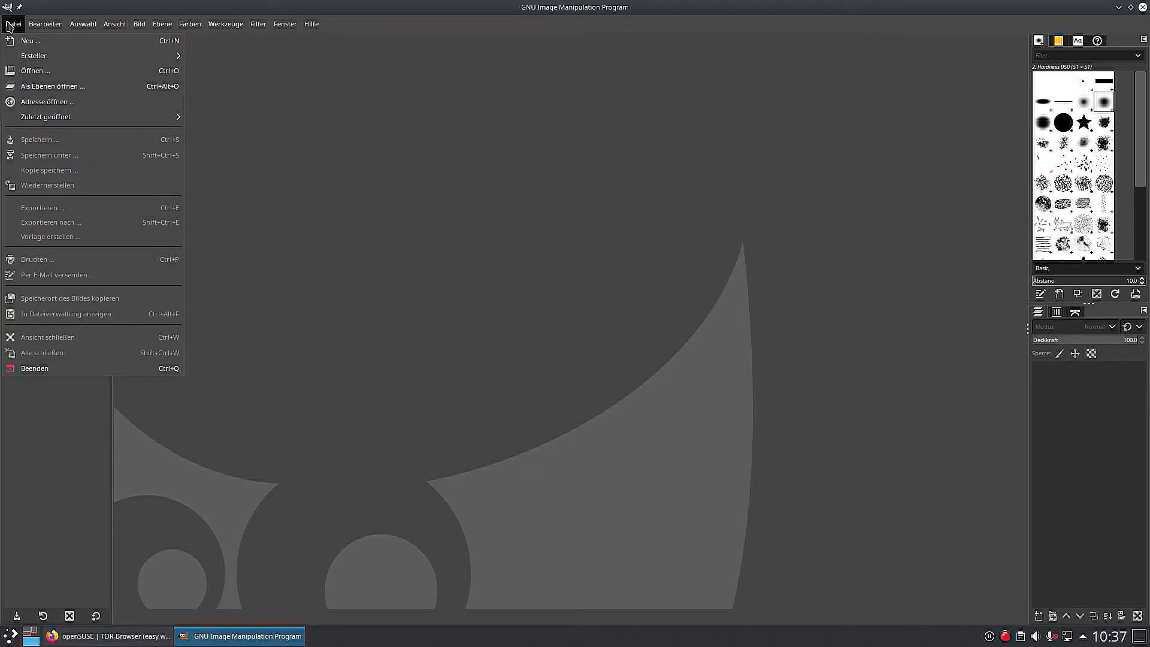
{"action": "mouse_move", "coordinate": [41, 28]}
{"action": "left_click", "coordinate": [18, 42]}
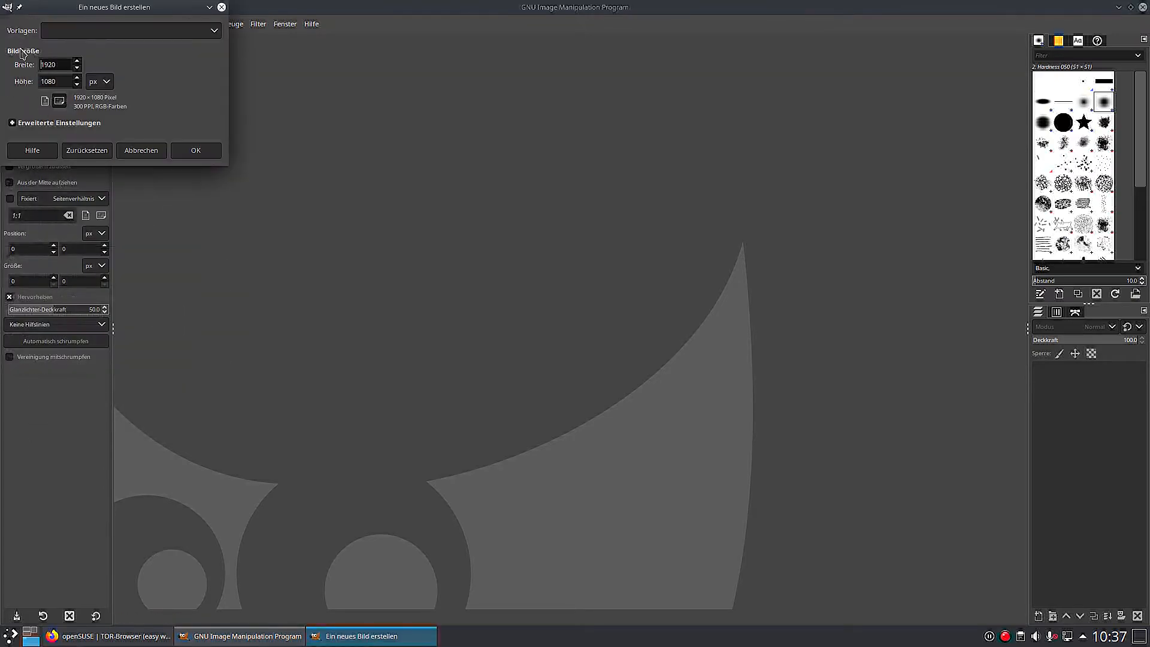
{"action": "left_click", "coordinate": [213, 31]}
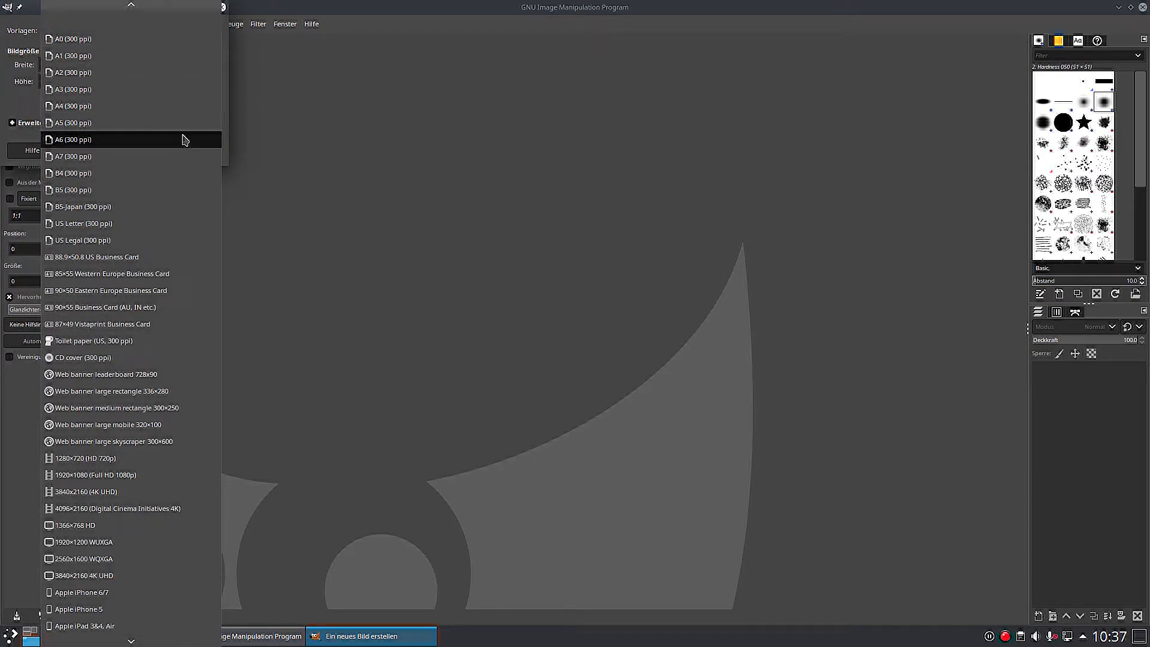
{"action": "scroll", "coordinate": [165, 368], "scroll_direction": "down", "scroll_amount": 1}
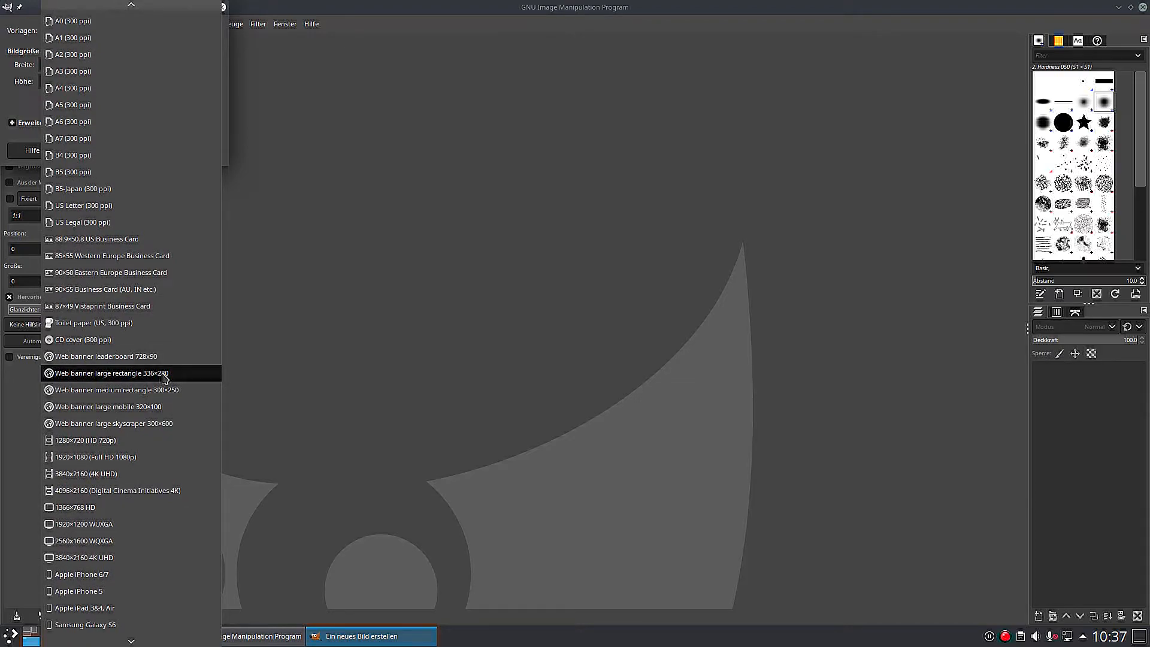
{"action": "scroll", "coordinate": [164, 377], "scroll_direction": "down", "scroll_amount": 1}
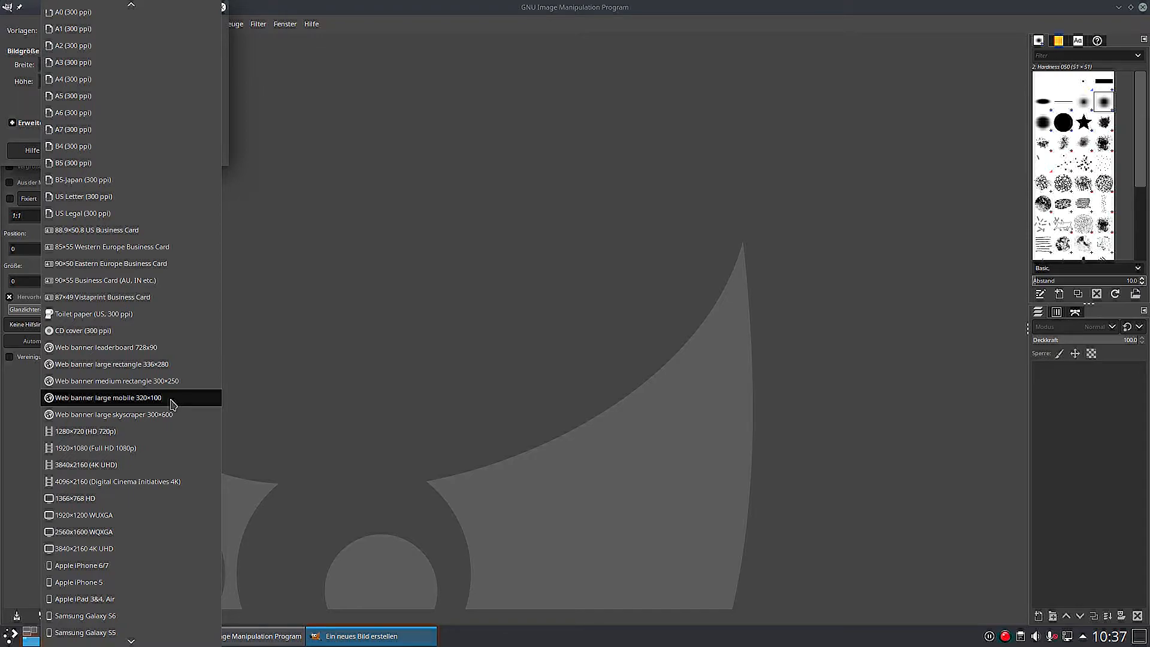
{"action": "scroll", "coordinate": [173, 405], "scroll_direction": "down", "scroll_amount": 2}
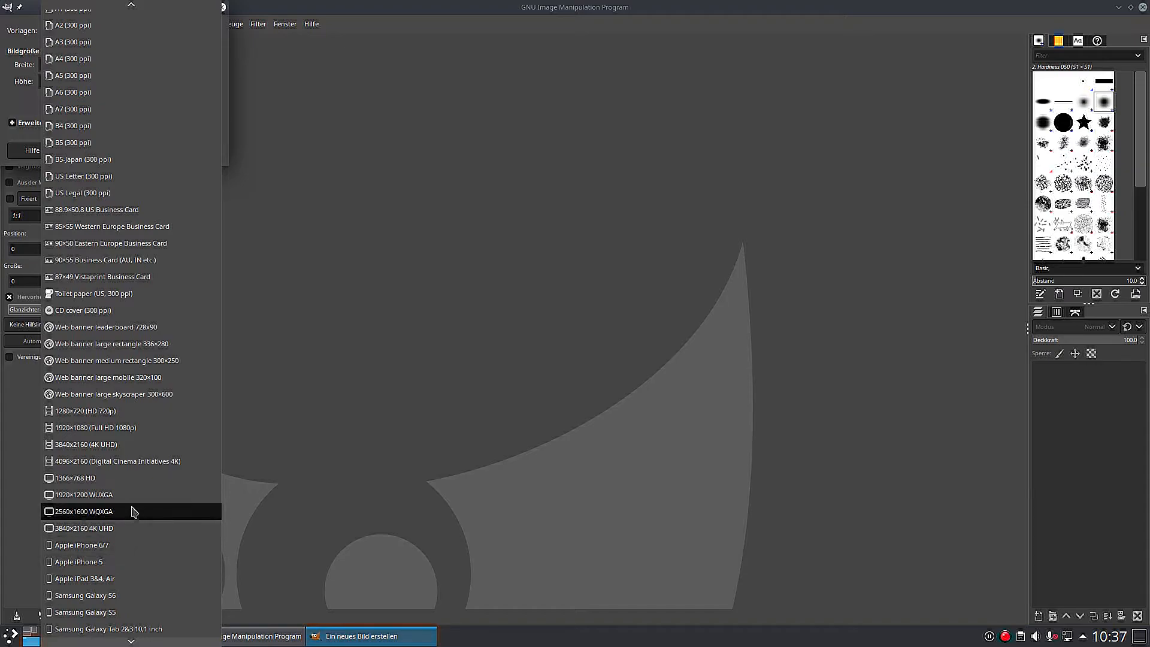
{"action": "left_click", "coordinate": [133, 429]}
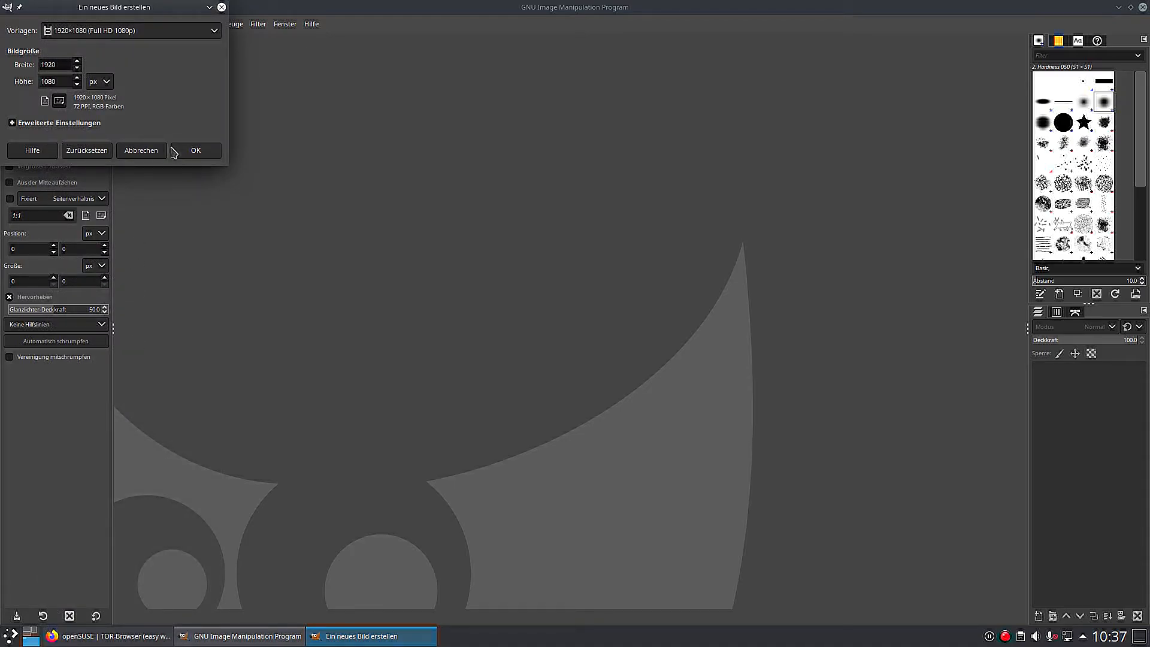
- In the advanced settings, set the fill to Transparenz, add "rg-design.ch" to the comment and create the image
{"action": "left_click", "coordinate": [12, 123]}
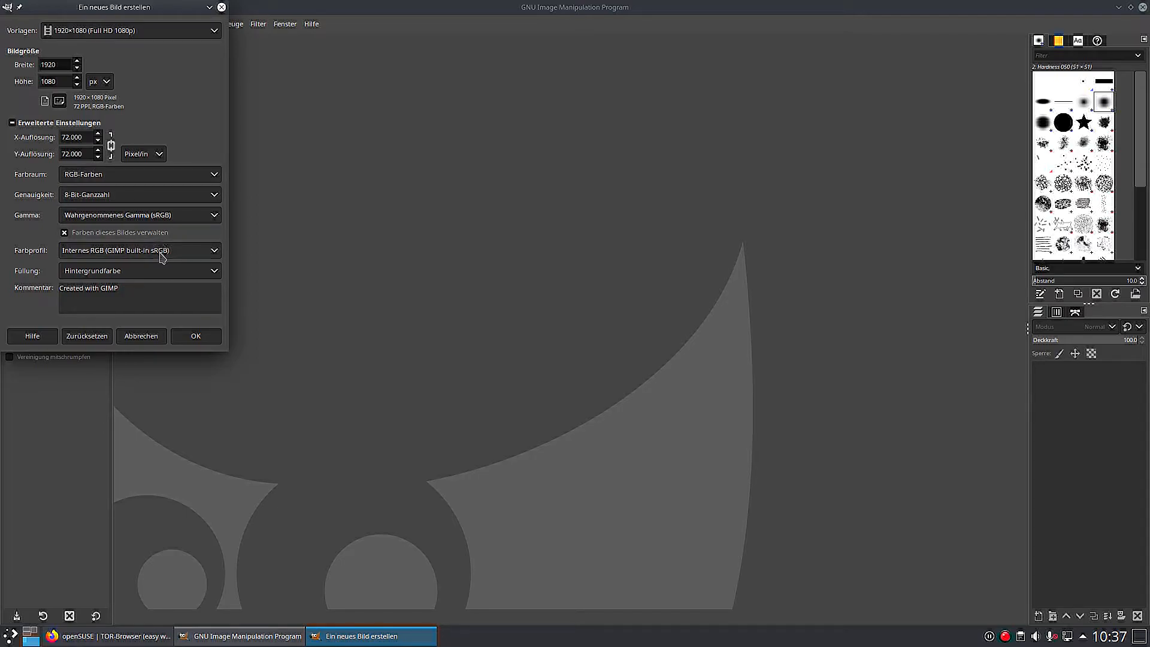
{"action": "left_click", "coordinate": [193, 275]}
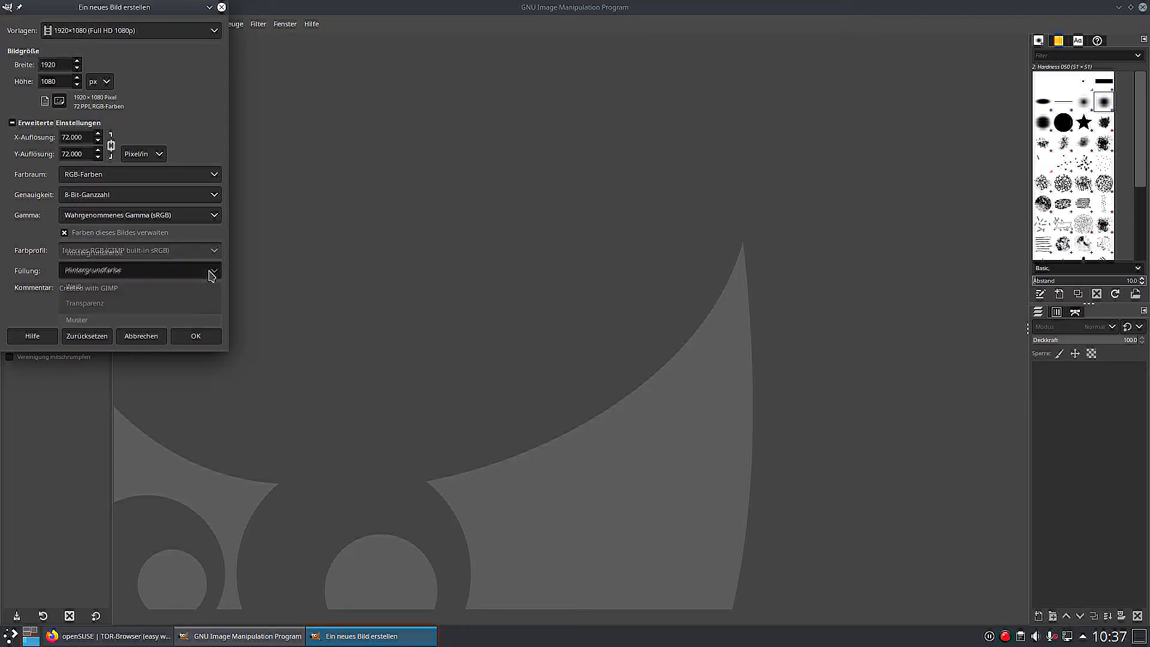
{"action": "left_click", "coordinate": [144, 305]}
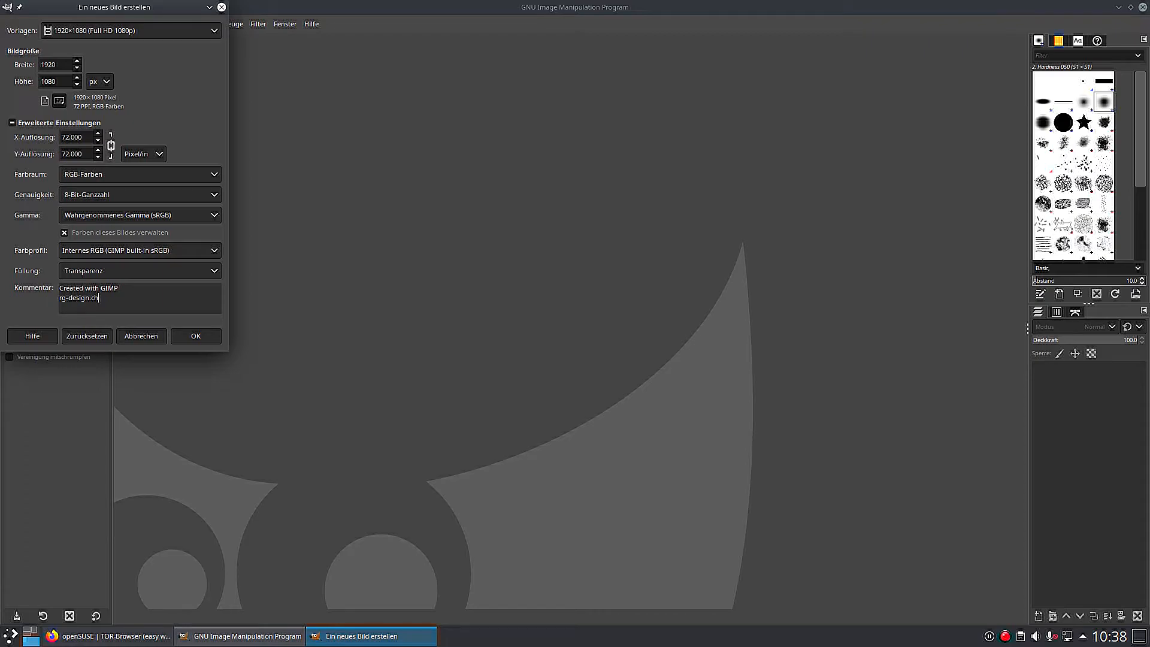
{"action": "left_click", "coordinate": [198, 335]}
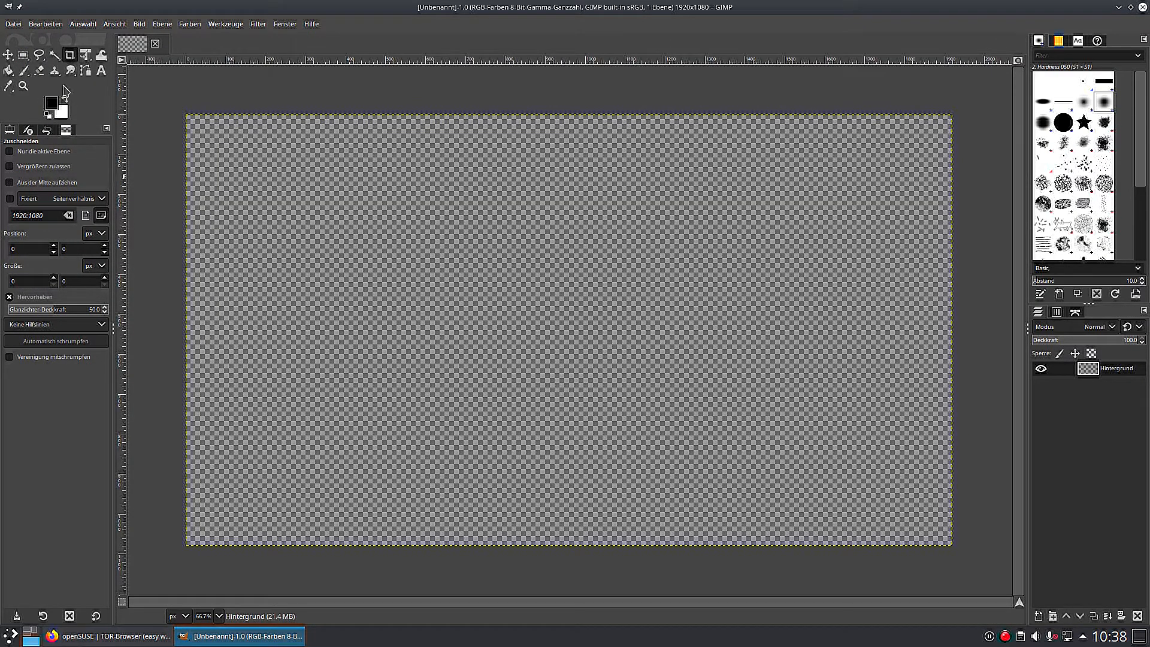
- Bucket-fill the background layer with black, and refill it using the red foreground colour ff0000
{"action": "left_click", "coordinate": [8, 70]}
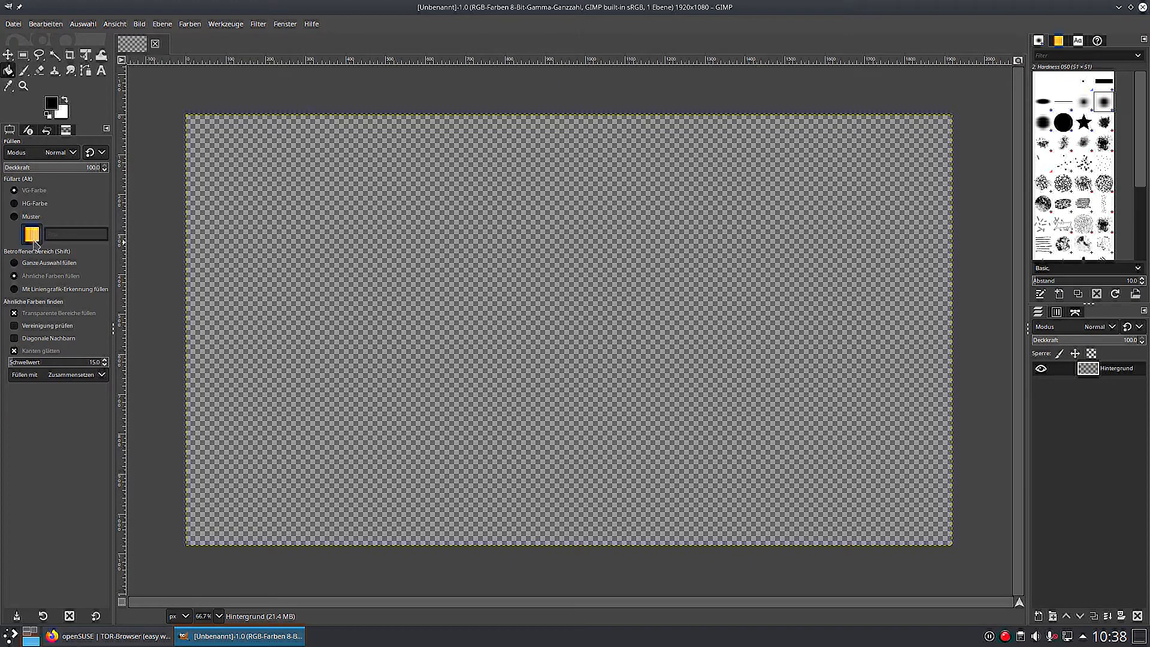
{"action": "left_click", "coordinate": [458, 249]}
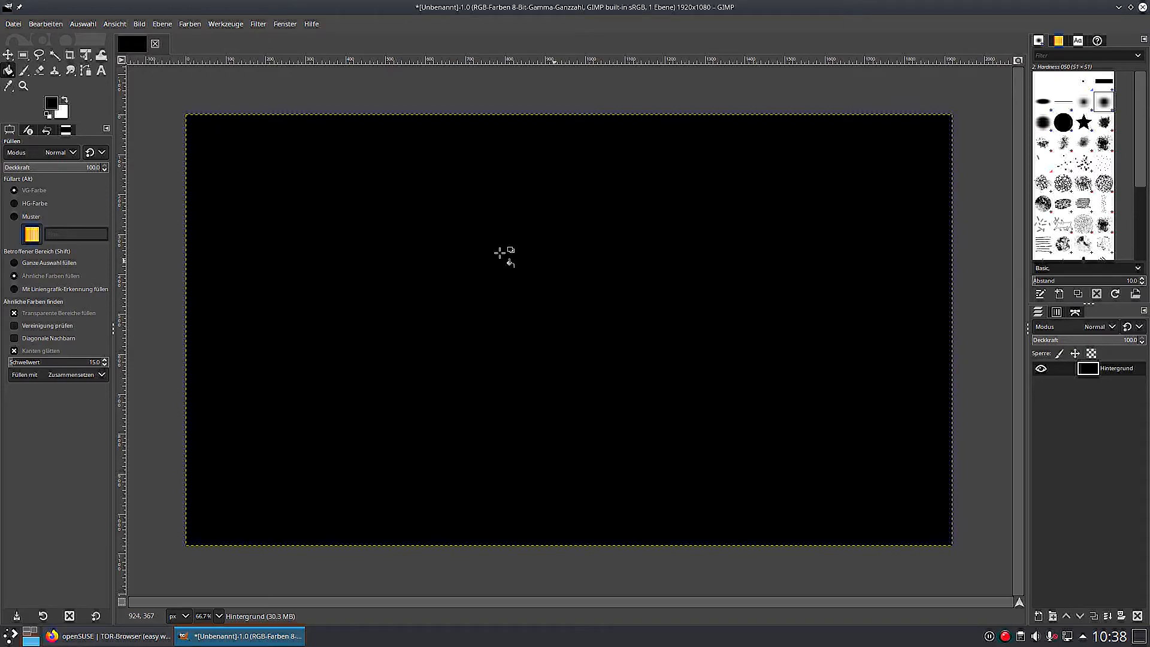
{"action": "left_click", "coordinate": [52, 105]}
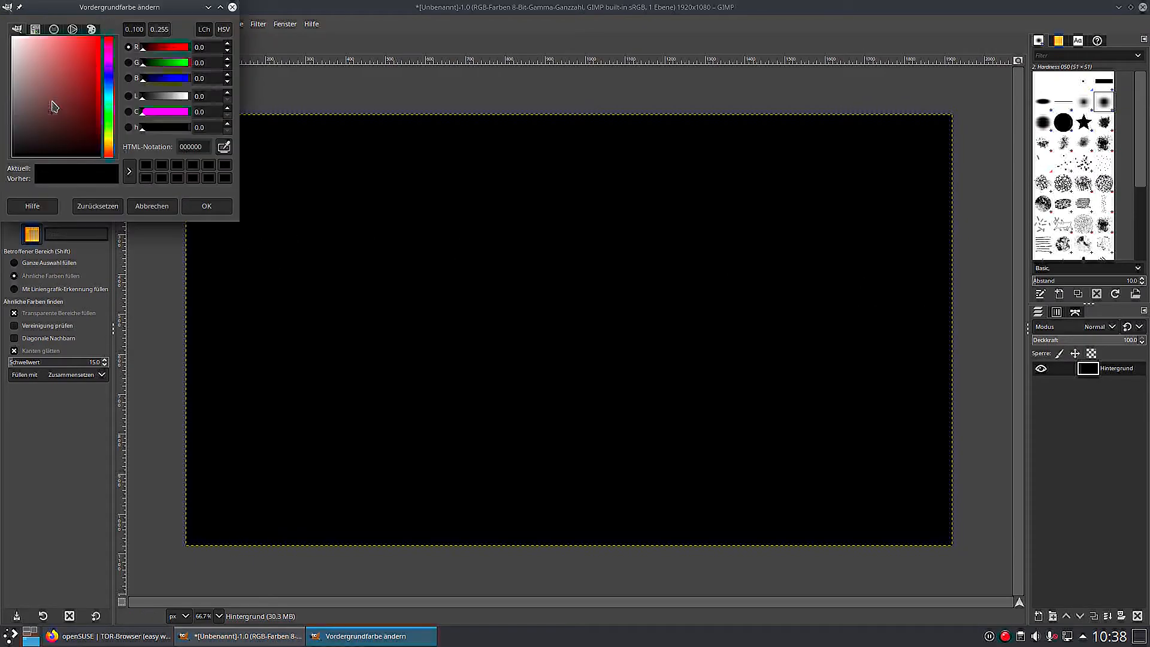
{"action": "left_click_drag", "start_coordinate": [66, 115], "coordinate": [114, 33]}
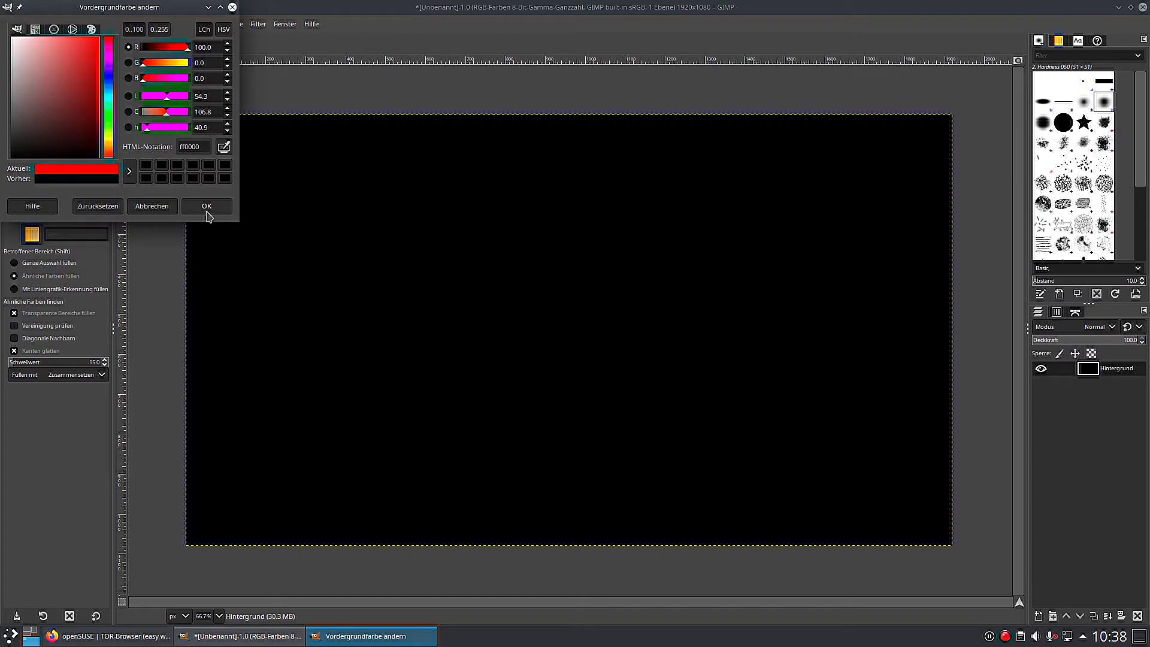
{"action": "left_click", "coordinate": [206, 209]}
{"action": "left_click", "coordinate": [526, 279]}
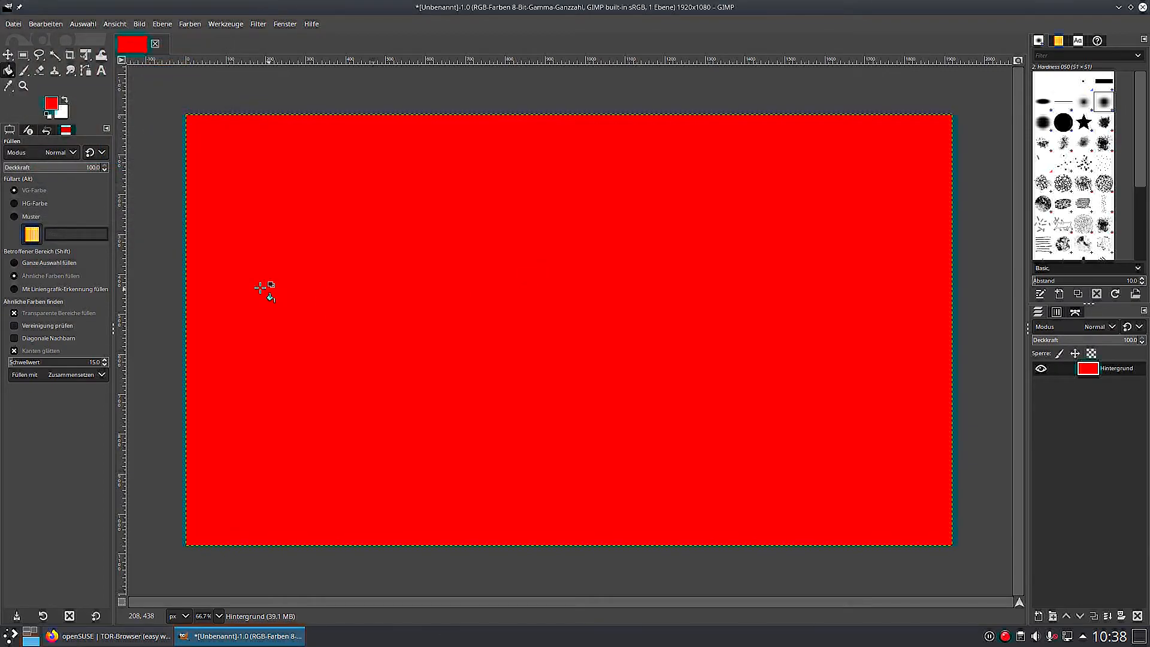
- With the Text tool, set the text colour to white (ffffff) and place the text "RG-Design" in the upper middle of the red canvas
{"action": "left_click", "coordinate": [101, 71]}
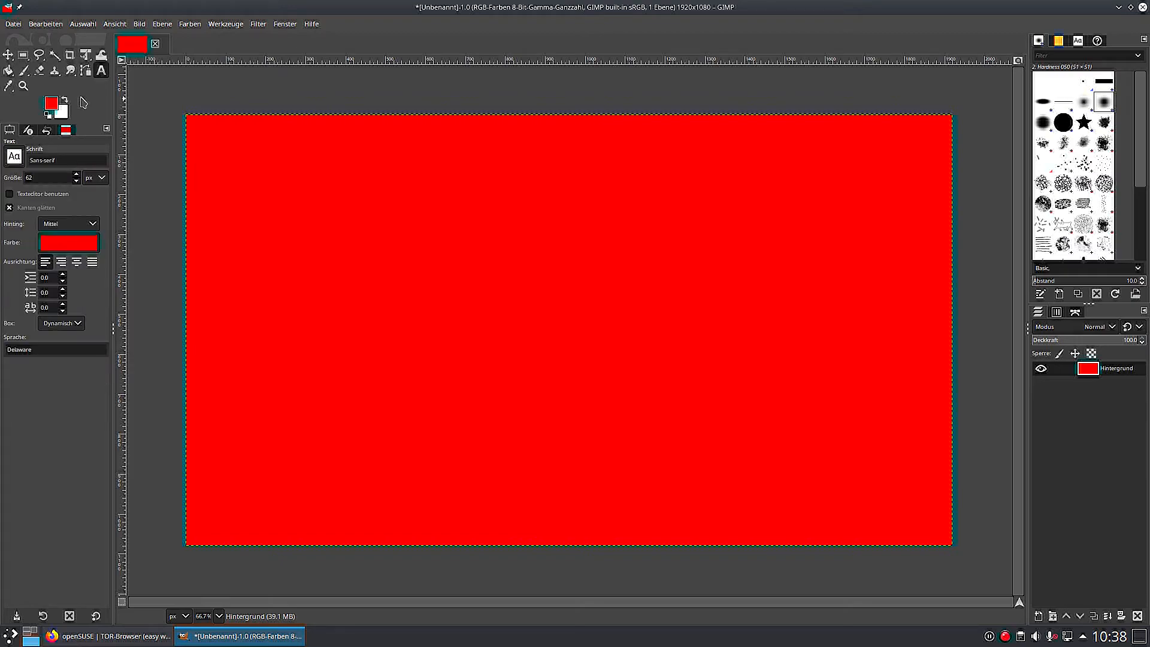
{"action": "left_click", "coordinate": [69, 242]}
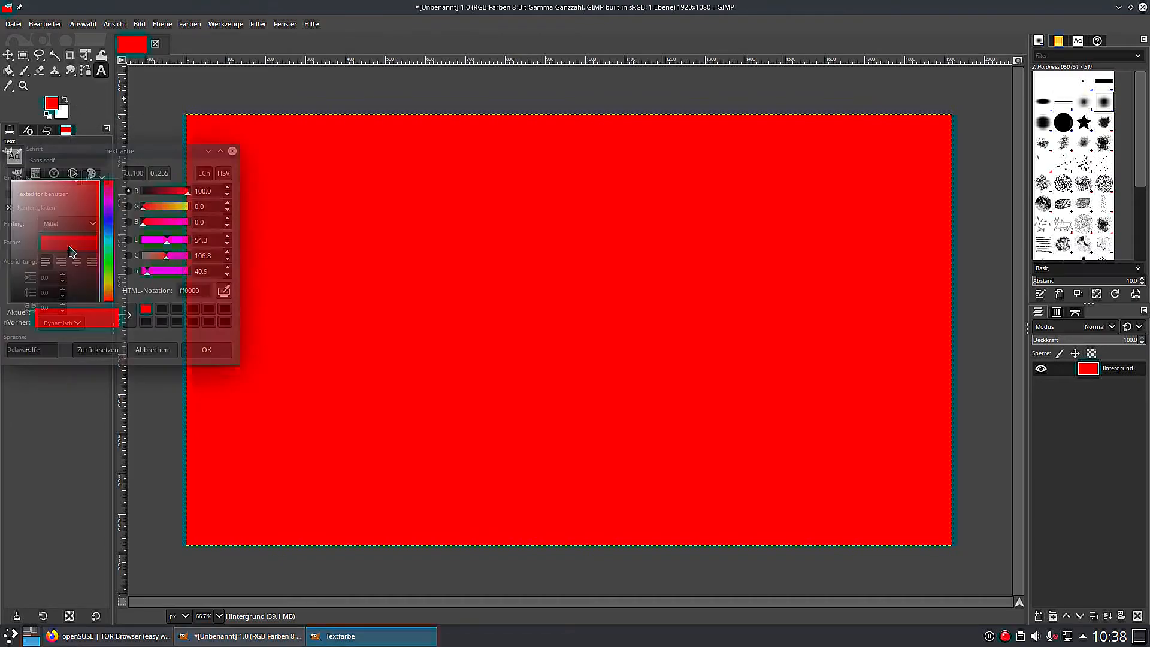
{"action": "left_click_drag", "start_coordinate": [71, 252], "coordinate": [3, 153]}
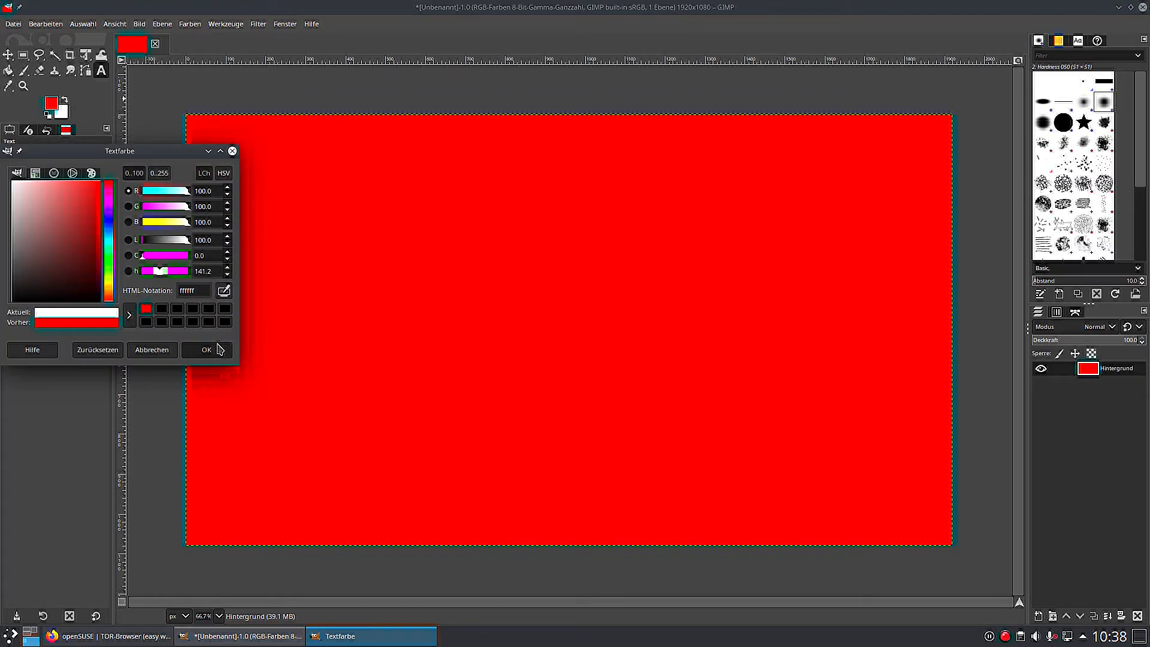
{"action": "left_click", "coordinate": [219, 351]}
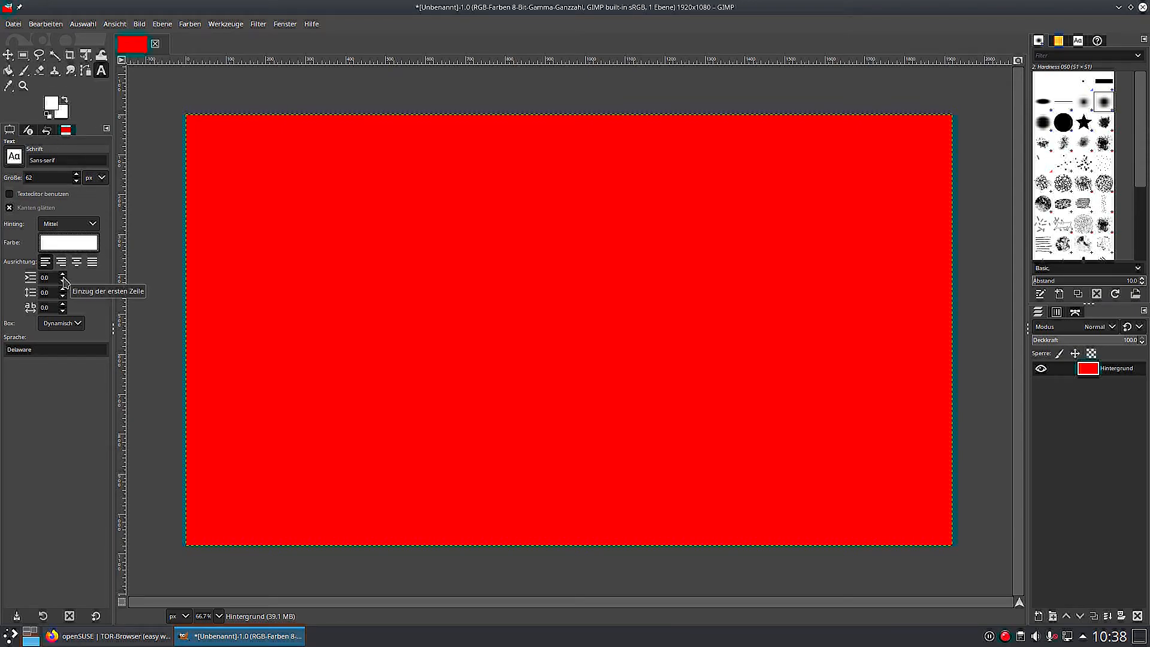
{"action": "left_click", "coordinate": [441, 223]}
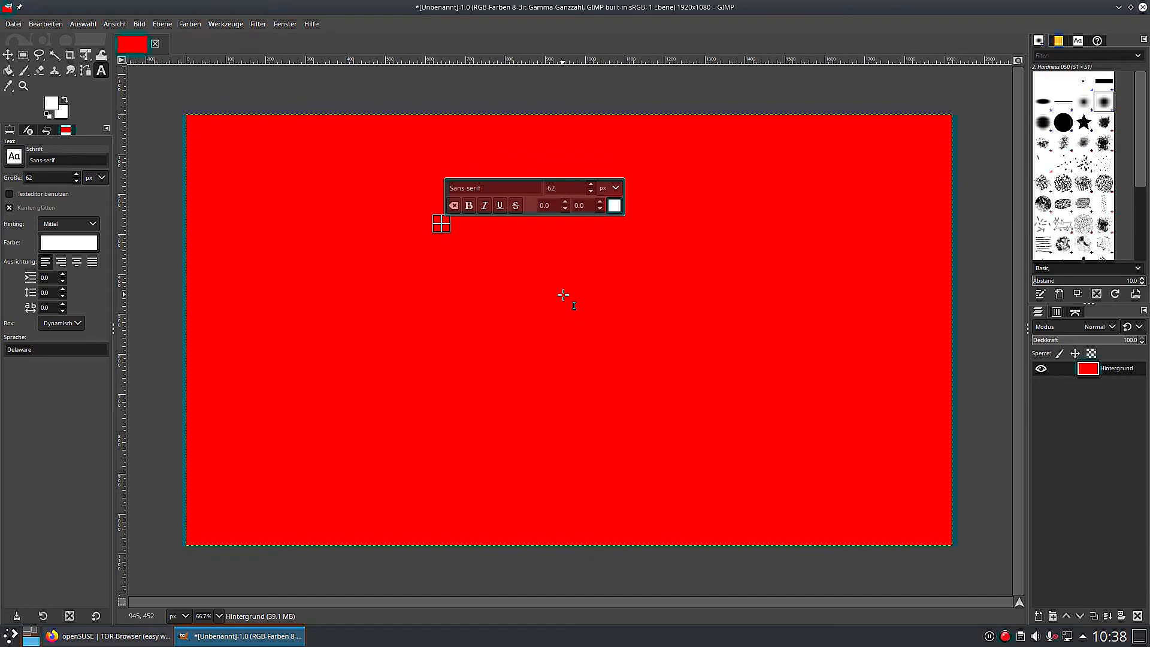
{"action": "type", "text": "RG-Design"}
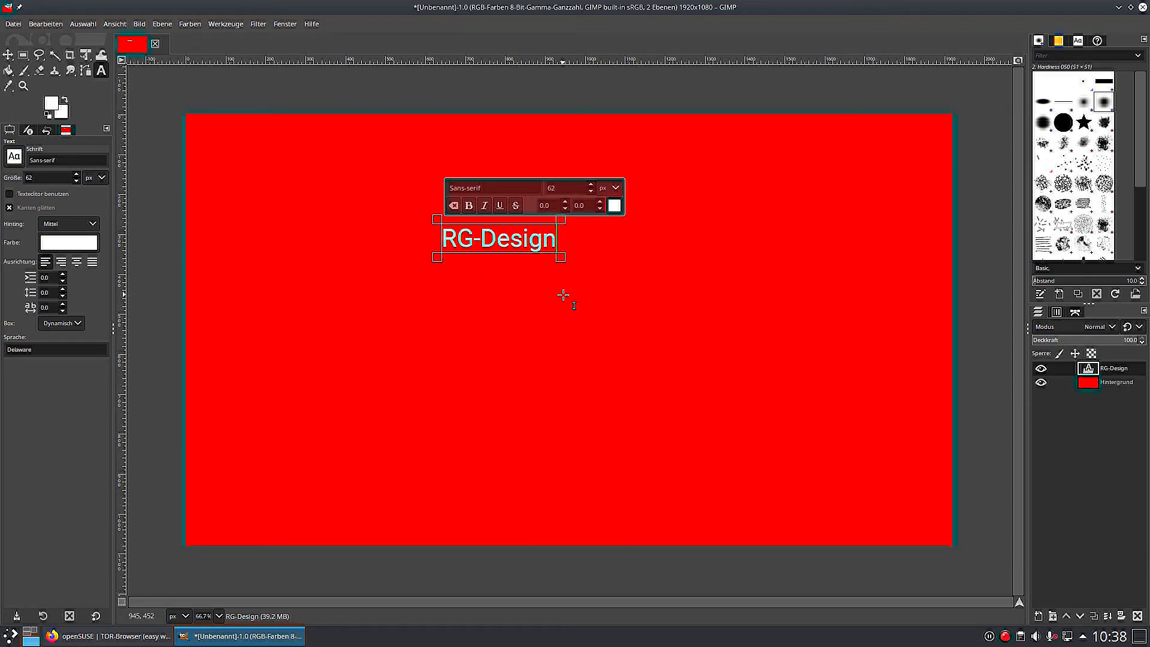
{"action": "key", "text": "Return"}
{"action": "key", "text": "Return"}
{"action": "type", "text": "Thanx"}
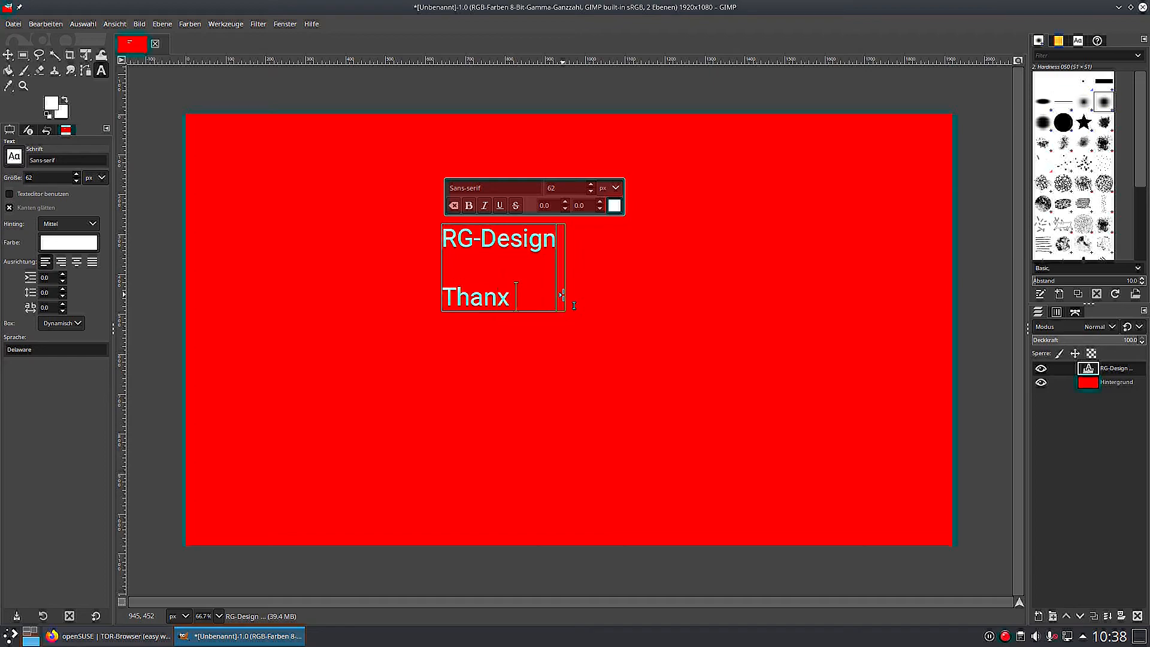
{"action": "key", "text": "BackSpace"}
{"action": "key", "text": "BackSpace"}
{"action": "key", "text": "BackSpace"}
{"action": "key", "text": "BackSpace"}
{"action": "key", "text": "BackSpace"}
{"action": "key", "text": "BackSpace"}
{"action": "key", "text": "BackSpace"}
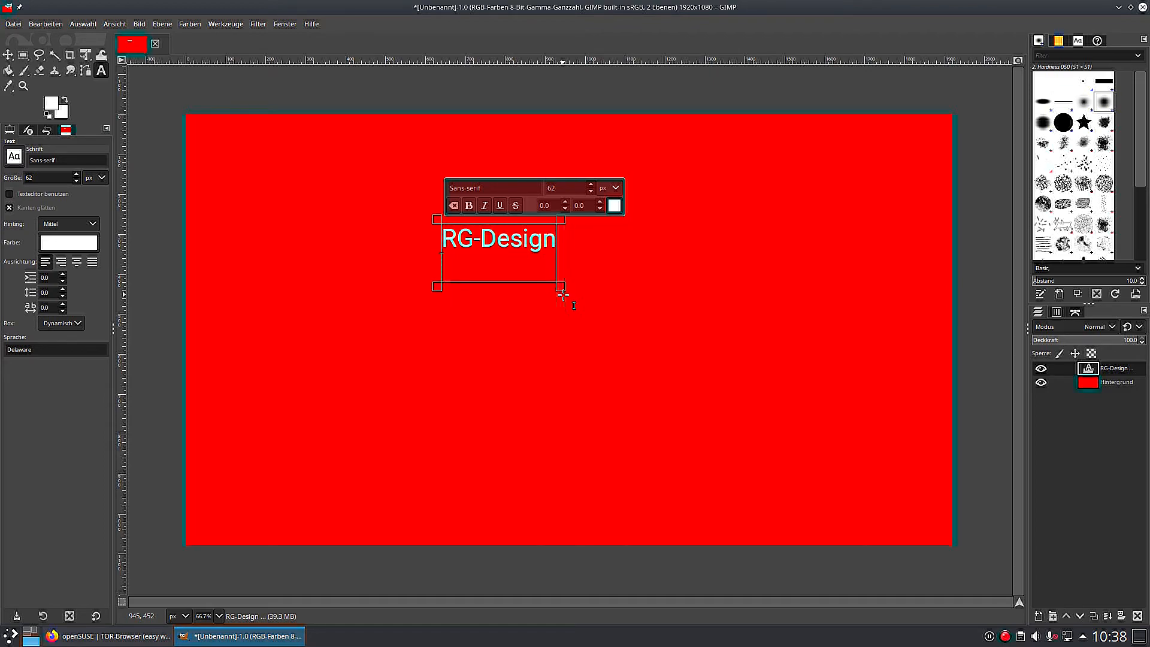
{"action": "key", "text": "BackSpace"}
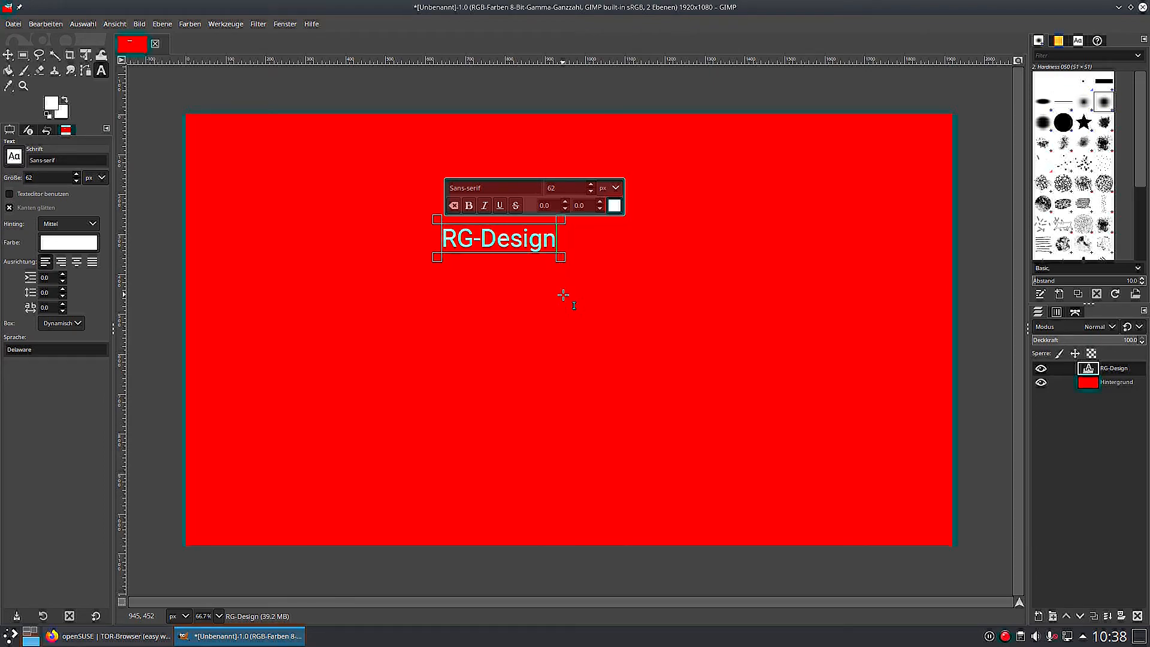
- Add a blank line and the line "Thanks for watching!" below "RG-Design" in the same text layer
{"action": "key", "text": "Return"}
{"action": "key", "text": "Return"}
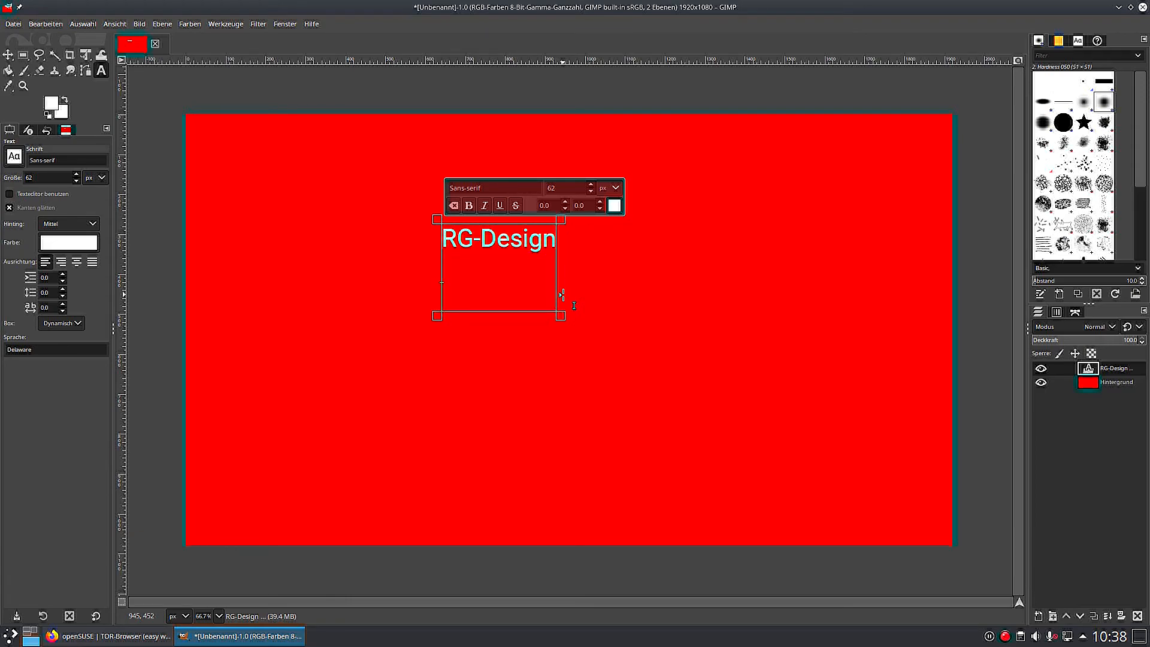
{"action": "type", "text": "Thanks"}
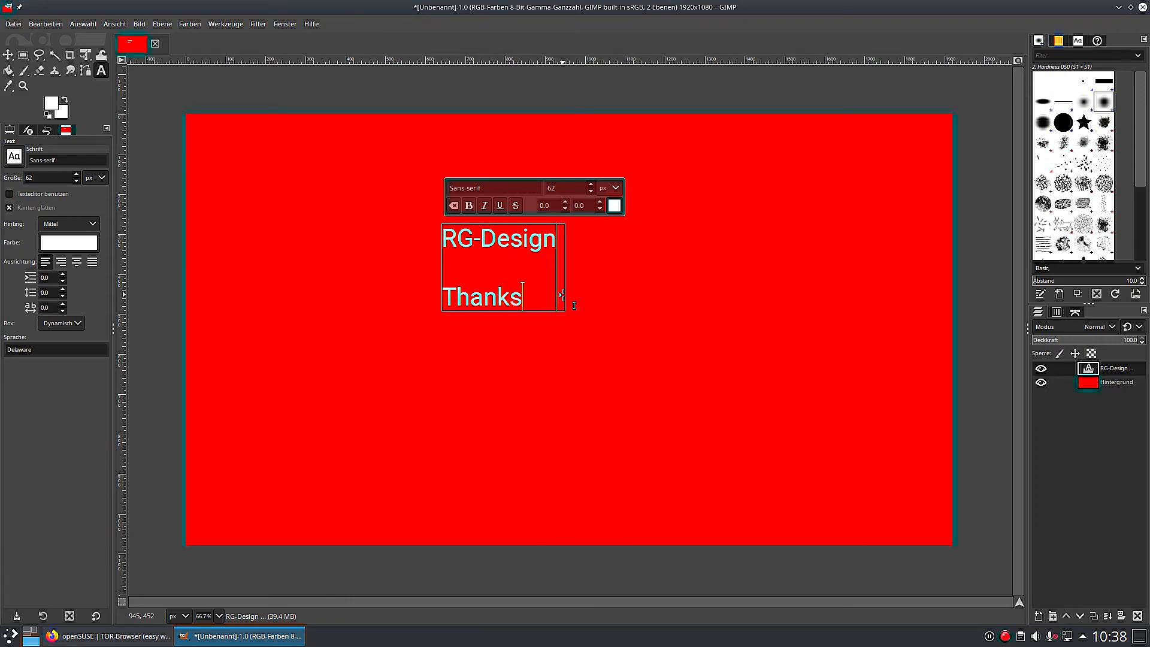
{"action": "type", "text": " for watchin"}
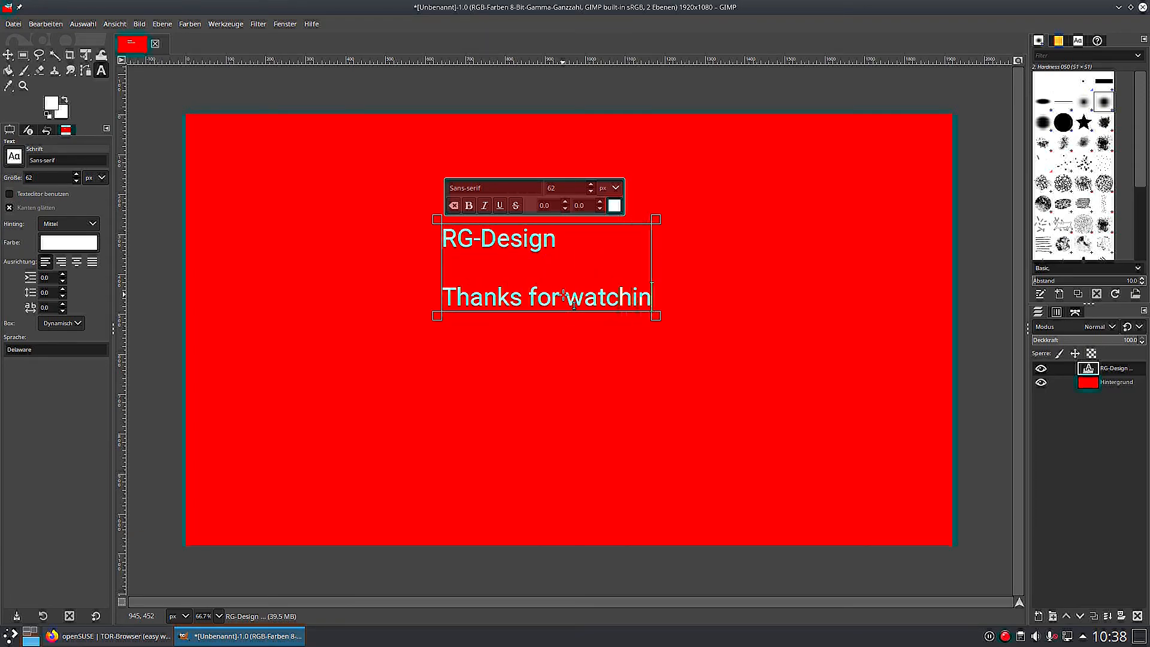
{"action": "type", "text": "g*"}
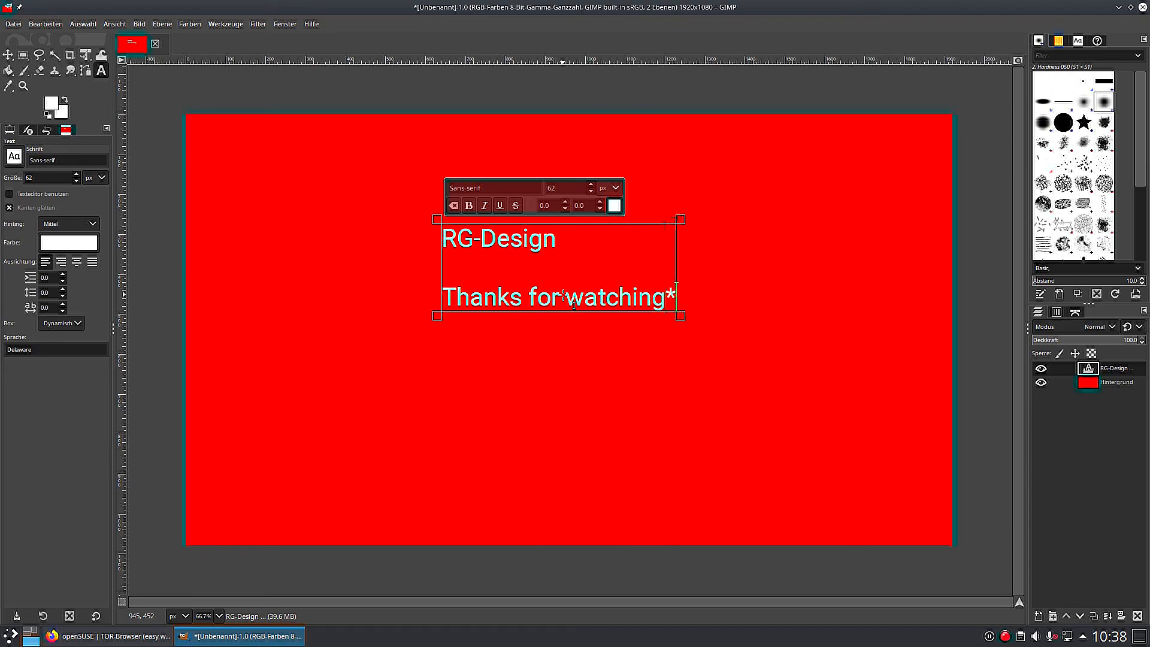
{"action": "key", "text": "BackSpace"}
{"action": "type", "text": "!"}
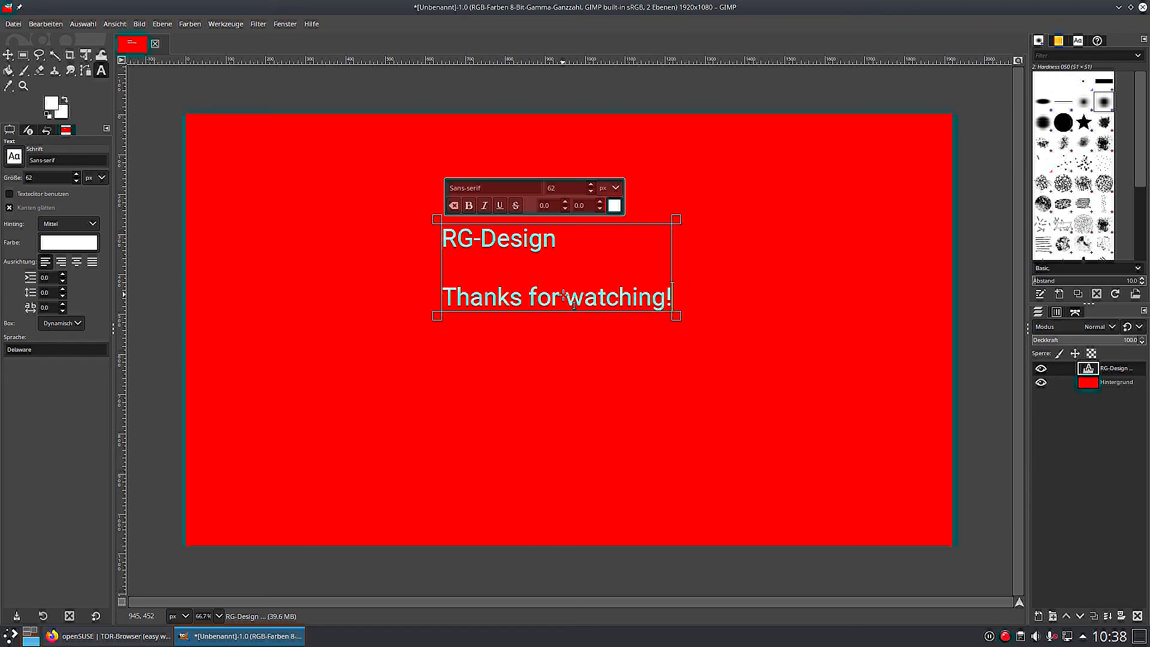